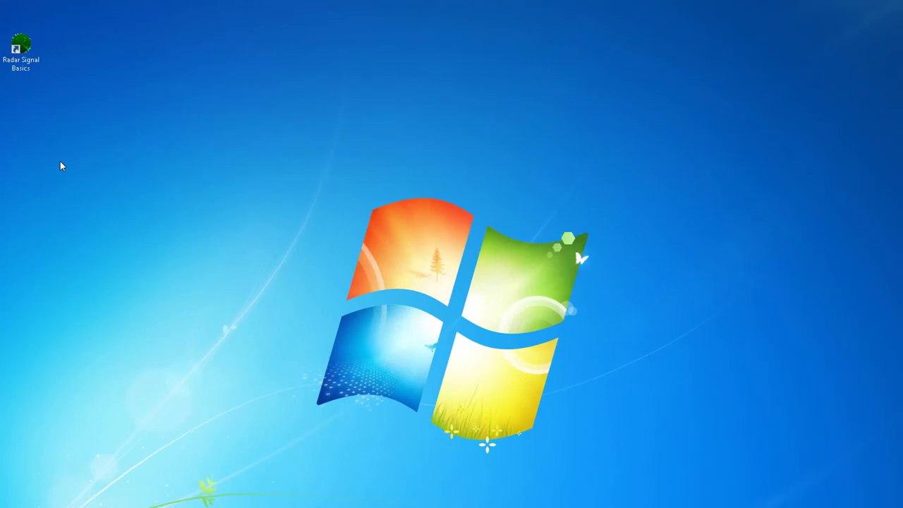
- Launch Radar Signal Basics and review its scope, function generator and match filter windows
double_click(27, 60)
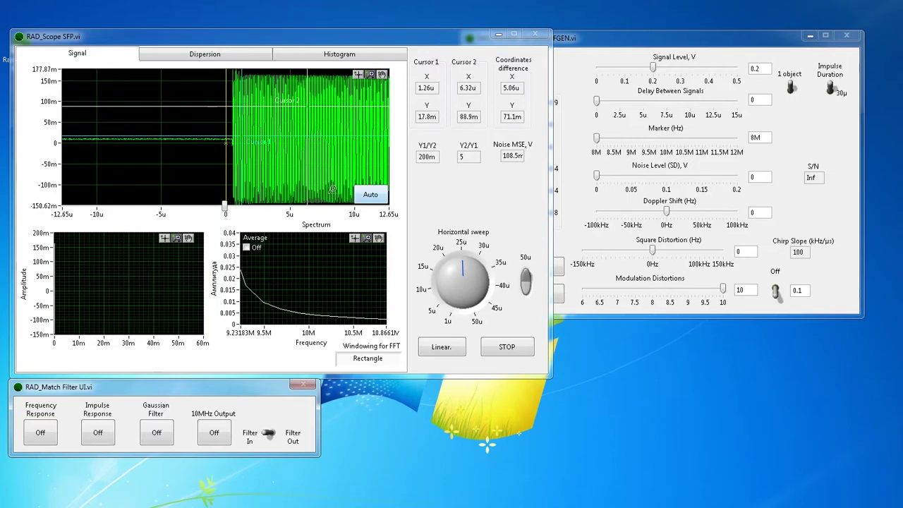
click(58, 38)
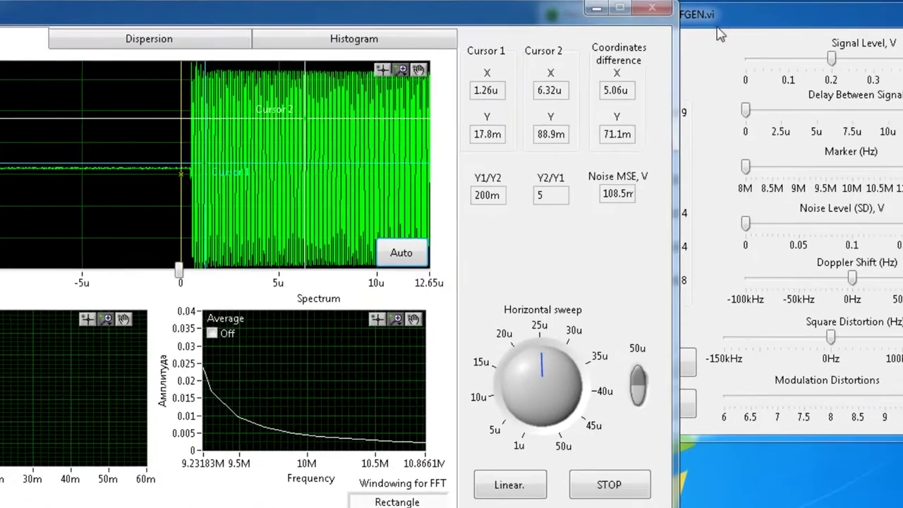
click(796, 28)
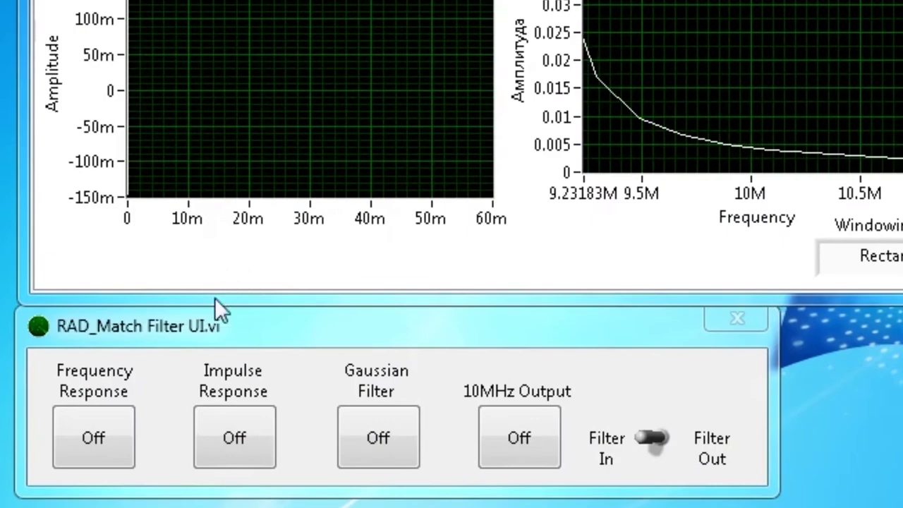
click(219, 343)
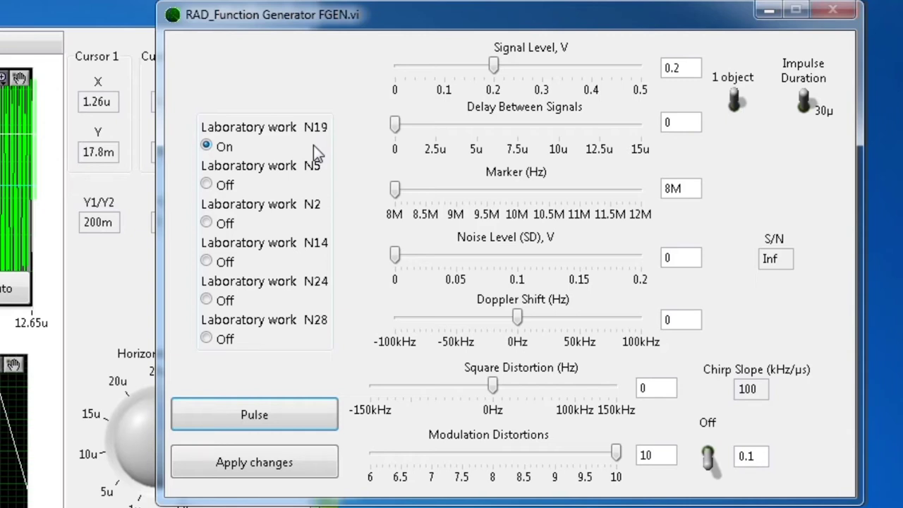
- Select Laboratory work N19 in the function generator
click(206, 184)
click(206, 146)
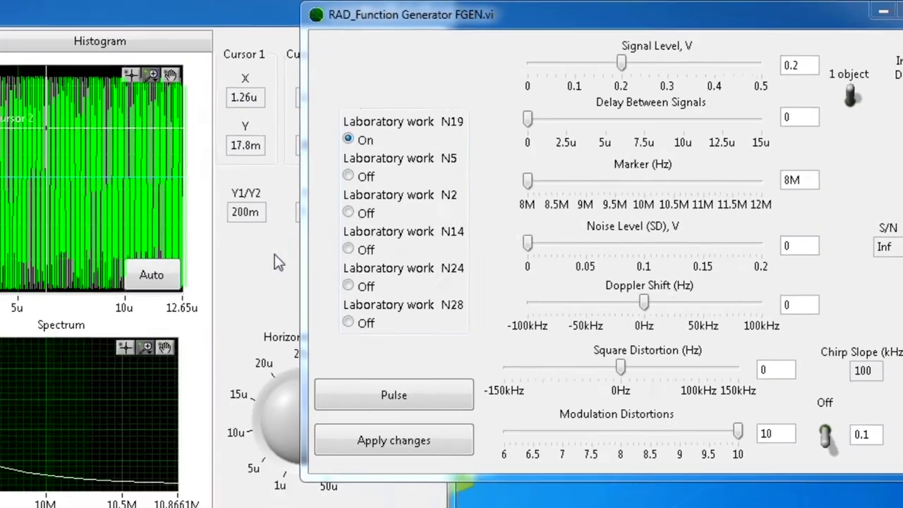
- Switch the scope's horizontal sweep range to 50m and adjust the sweep until the whole pulse fits in the signal graph
click(117, 290)
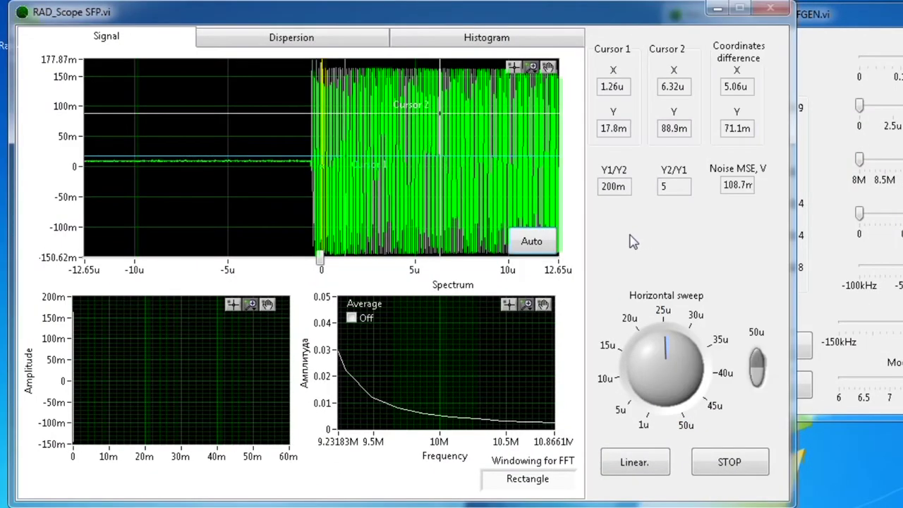
click(761, 361)
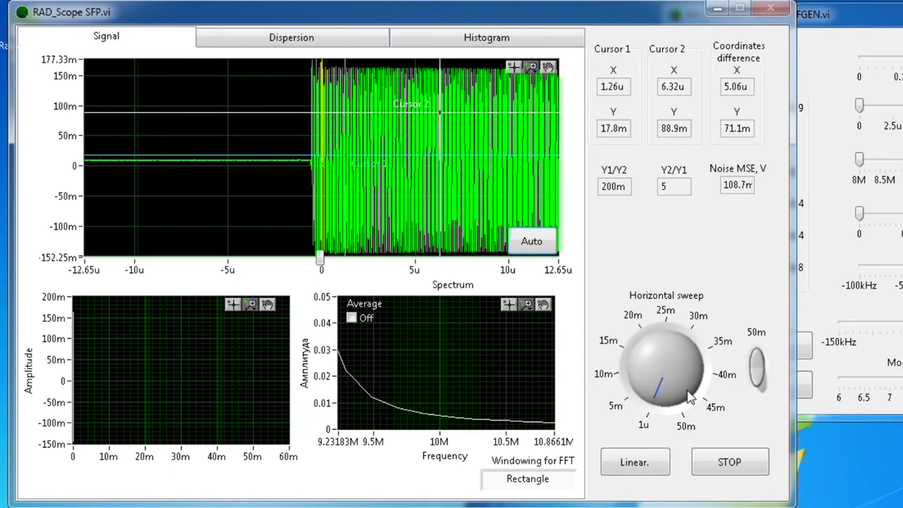
click(656, 397)
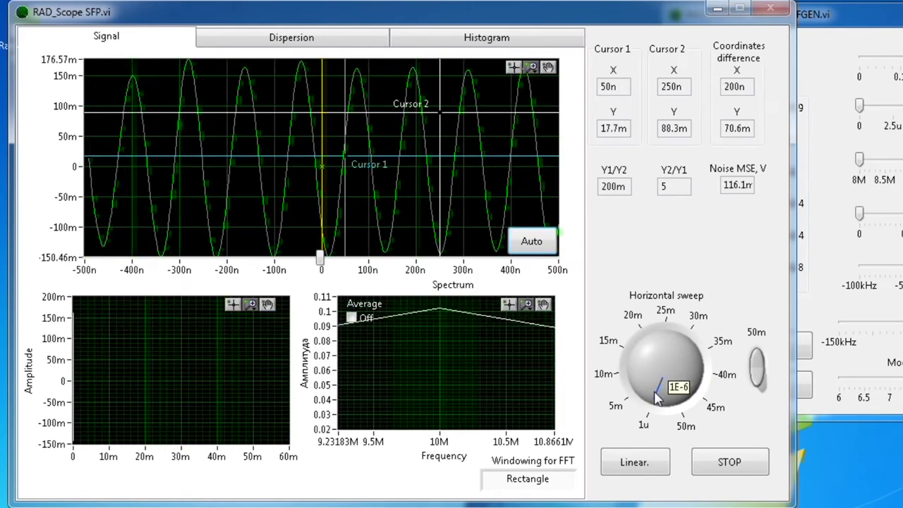
drag(656, 396, 656, 399)
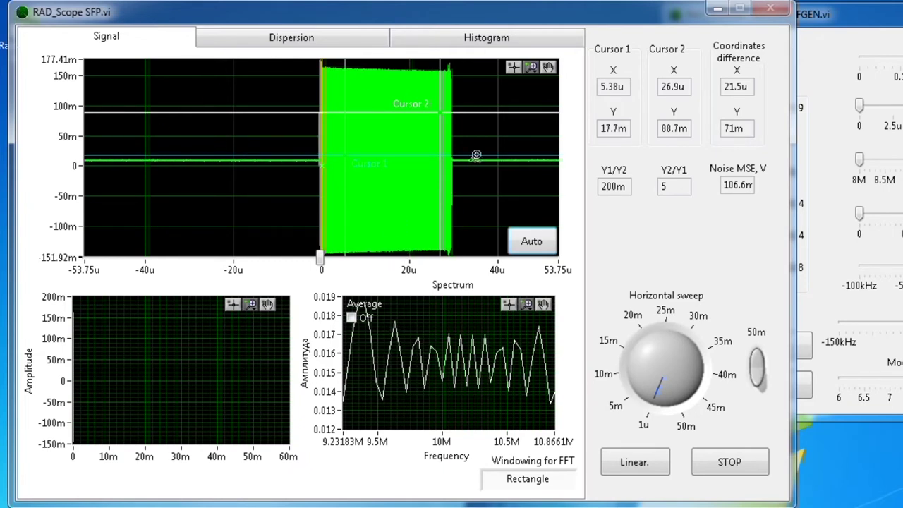
- Place Cursor 1 at the start of the pulse, about -587n, and Cursor 2 at its end, about 29.4u
click(532, 66)
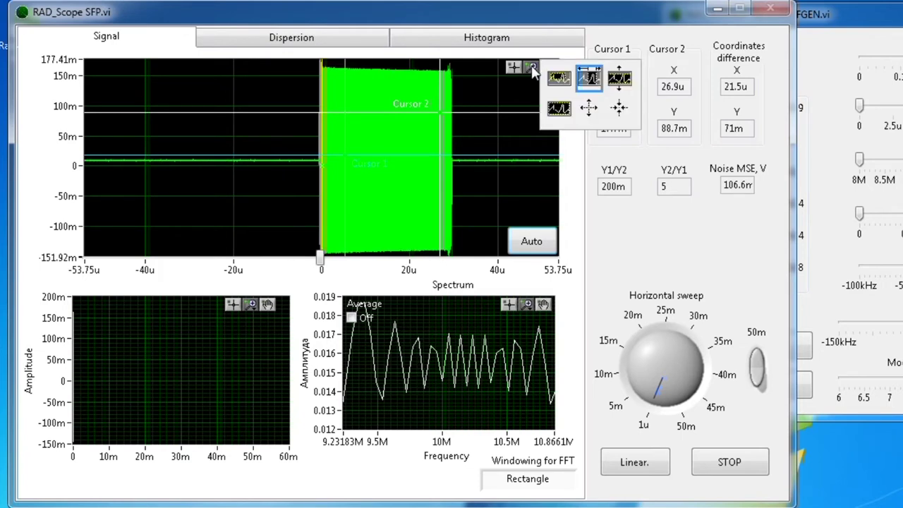
click(590, 79)
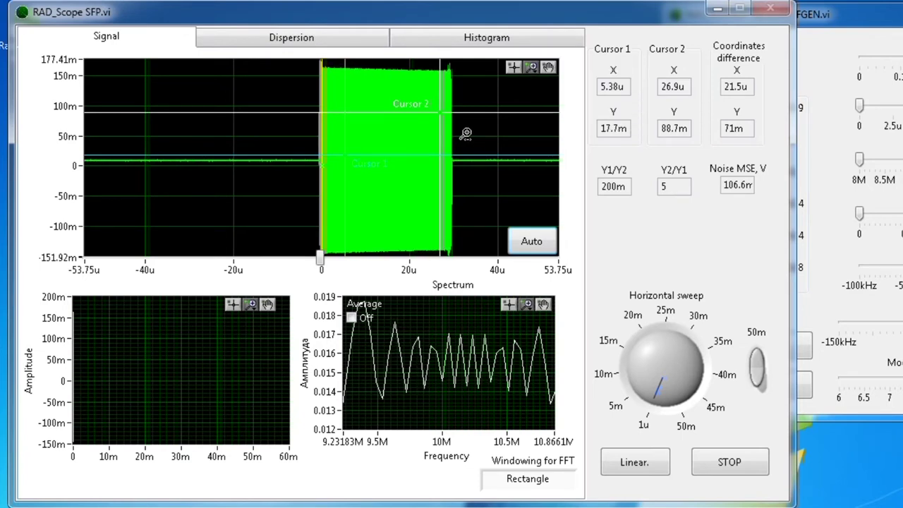
drag(461, 133, 307, 122)
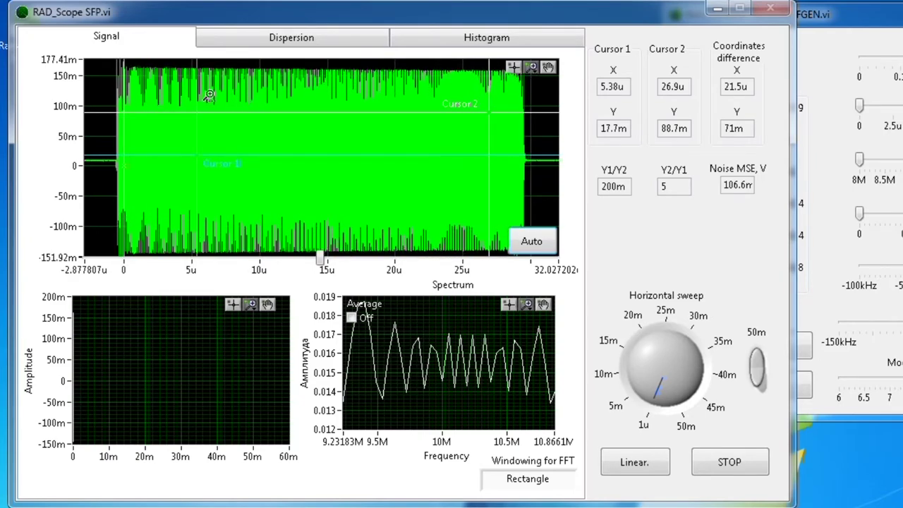
click(516, 67)
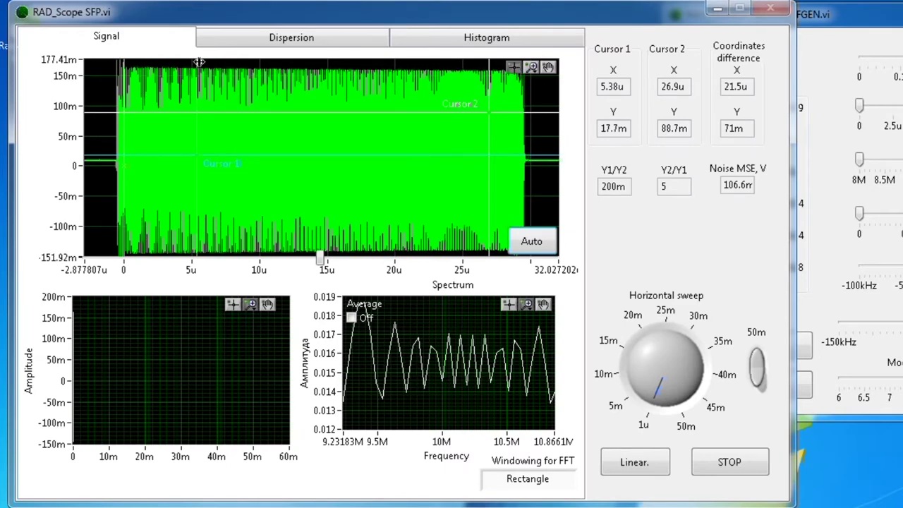
drag(200, 62, 118, 65)
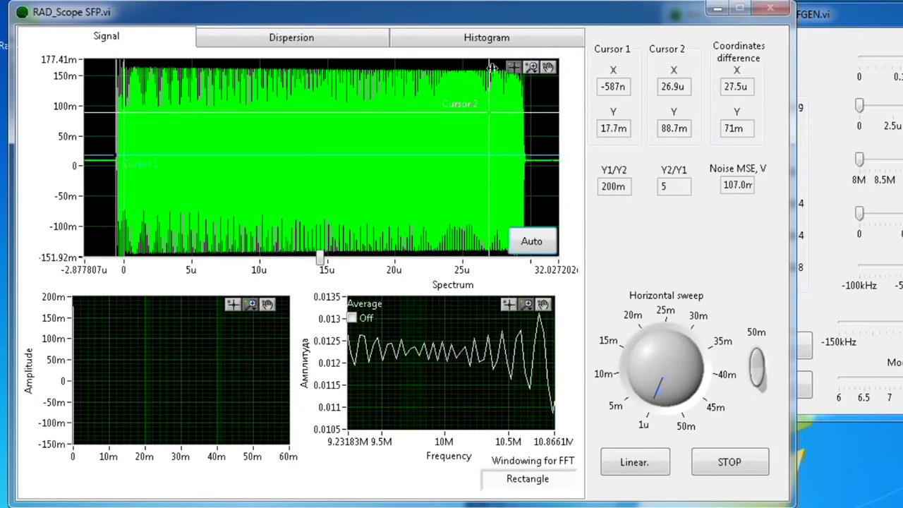
drag(486, 85, 525, 70)
- Refine Cursor 1 onto the pulse's first peak, at about -517n
click(533, 66)
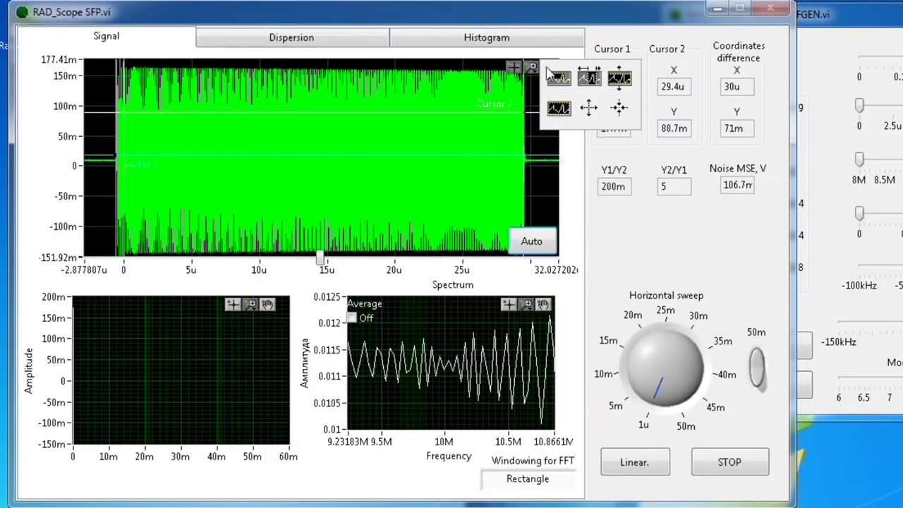
click(588, 74)
drag(110, 94, 131, 102)
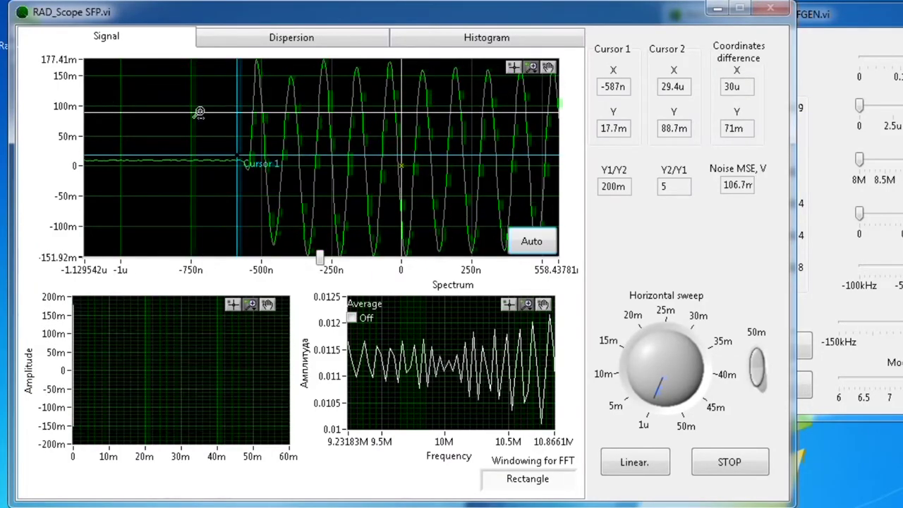
click(513, 66)
drag(236, 92, 256, 91)
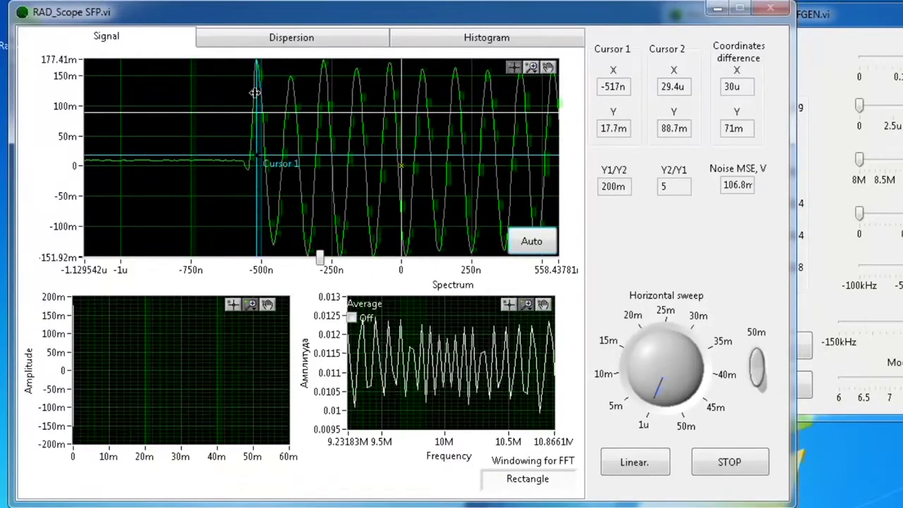
- Refine Cursor 2 on the pulse's trailing edge, at about 29.4u
click(533, 66)
click(559, 107)
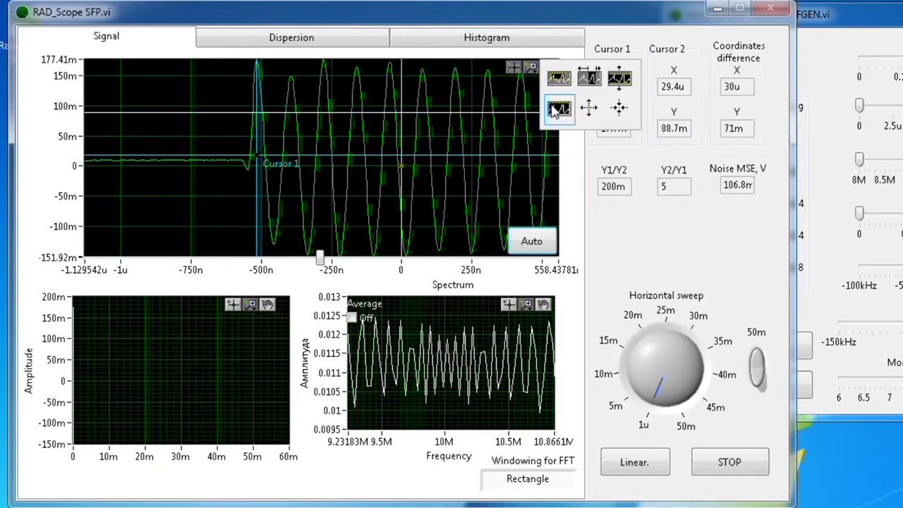
click(532, 69)
click(580, 80)
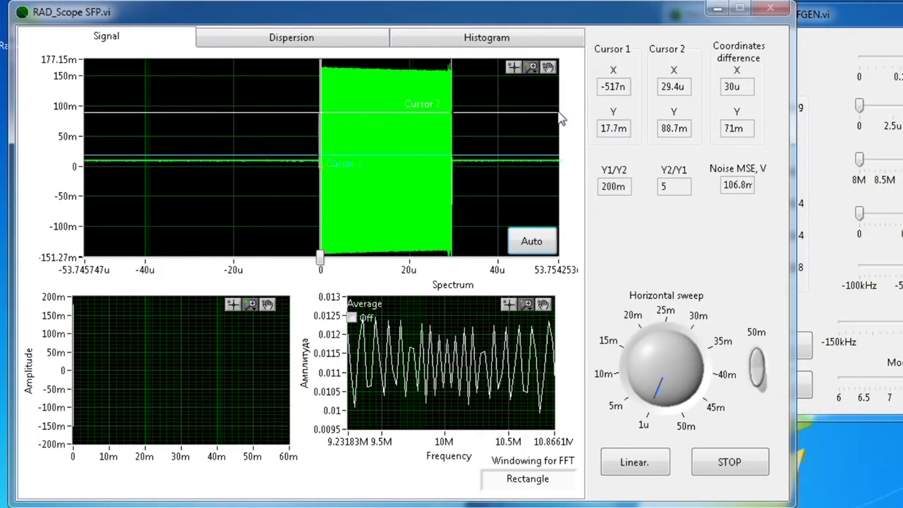
drag(465, 108, 436, 95)
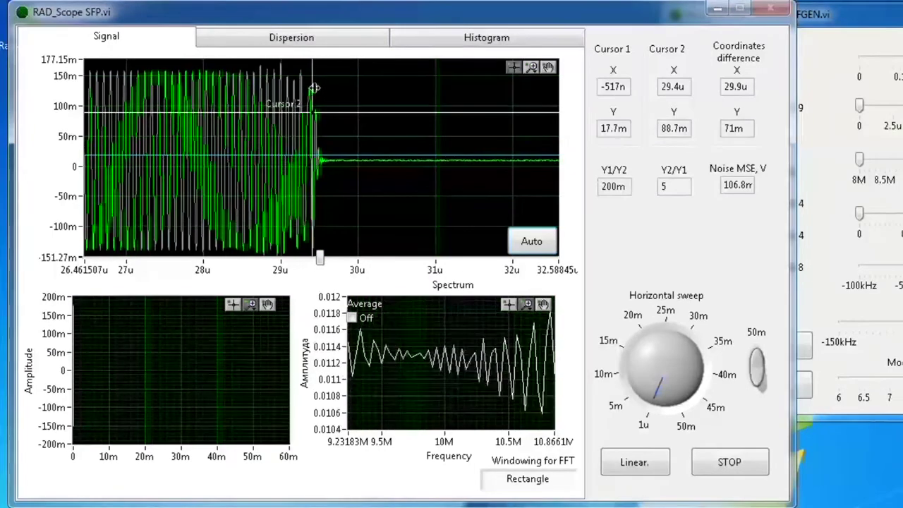
click(532, 67)
click(558, 77)
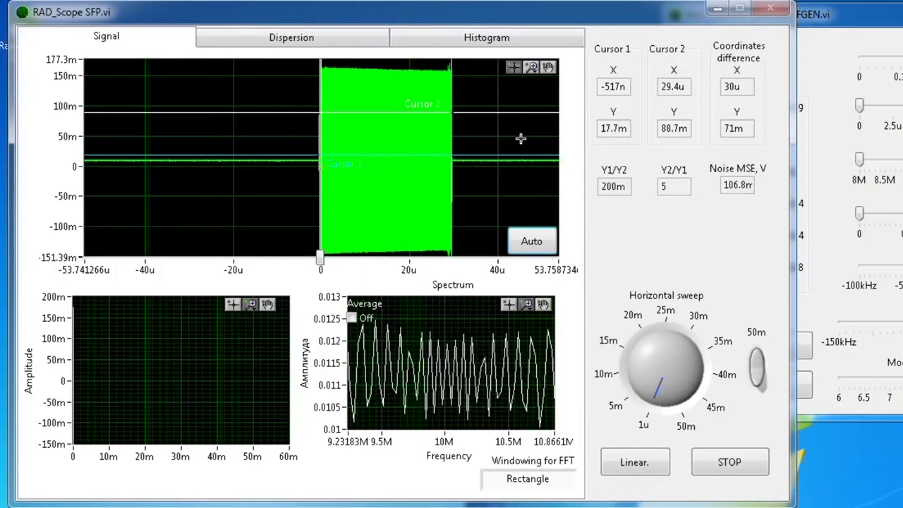
- Zoom the signal graph horizontally so the full pulse fills it
click(533, 68)
click(589, 77)
drag(464, 121, 387, 127)
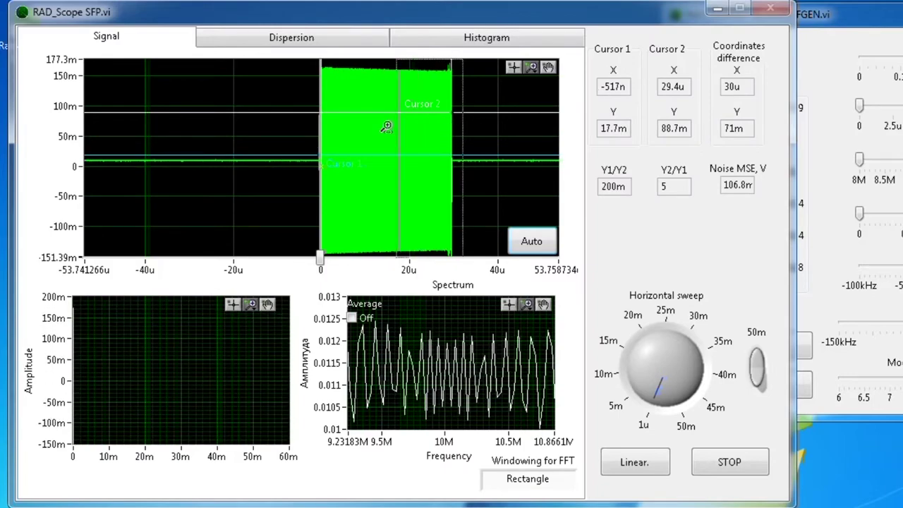
drag(312, 122, 307, 122)
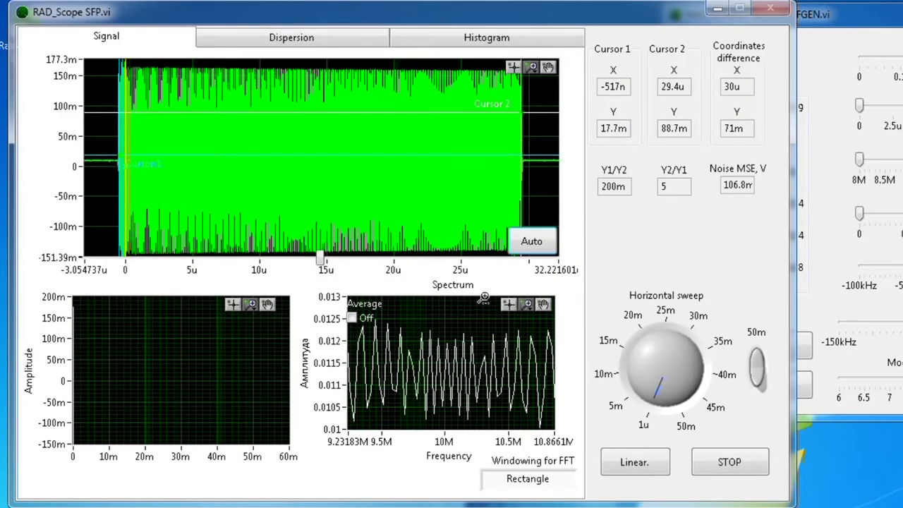
- Fit the spectrum graph to its data and zoom it horizontally to about 4.65M–15.58M around the 10M band
click(527, 304)
click(553, 346)
click(526, 304)
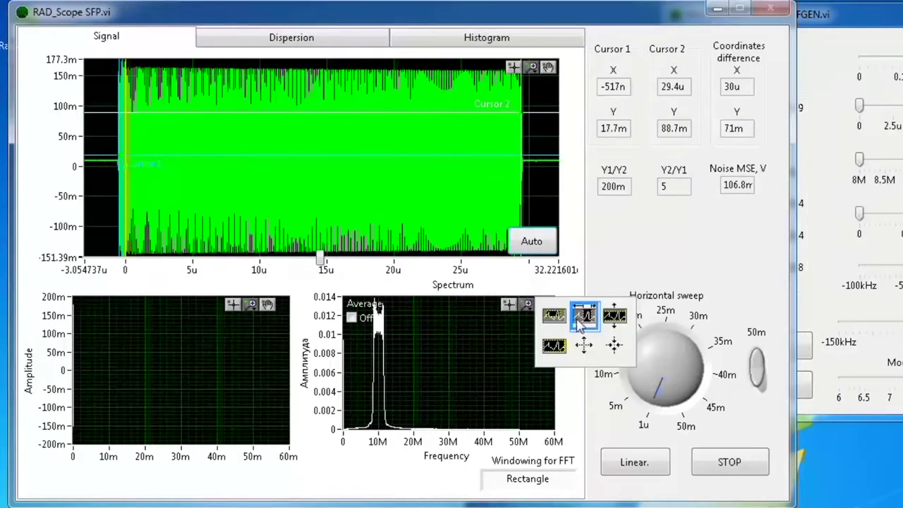
click(580, 319)
drag(398, 339, 359, 346)
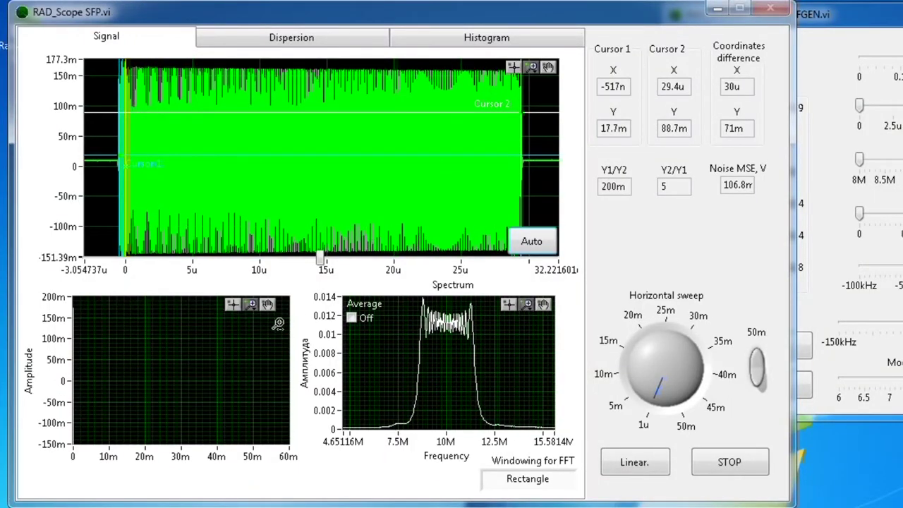
- Fit the amplitude graph to its data and check the pulse's dispersion curves before returning to the signal view
click(251, 304)
click(273, 345)
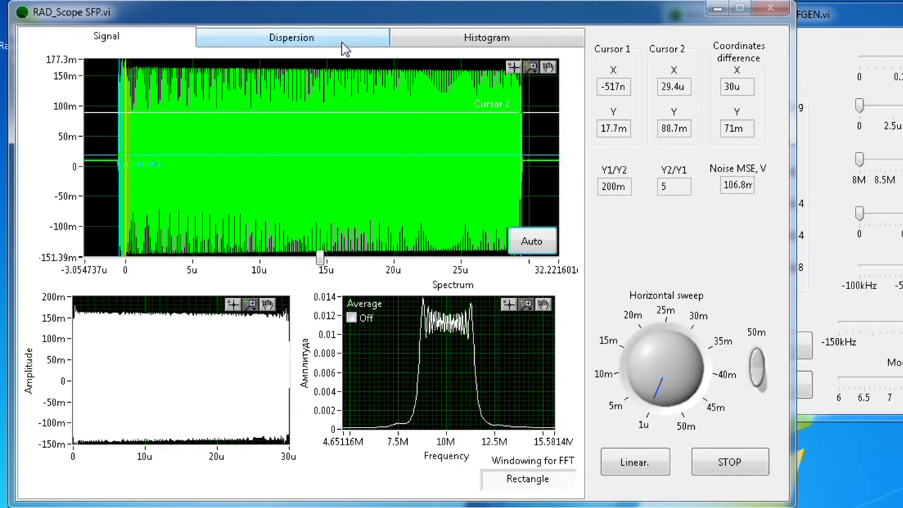
click(346, 49)
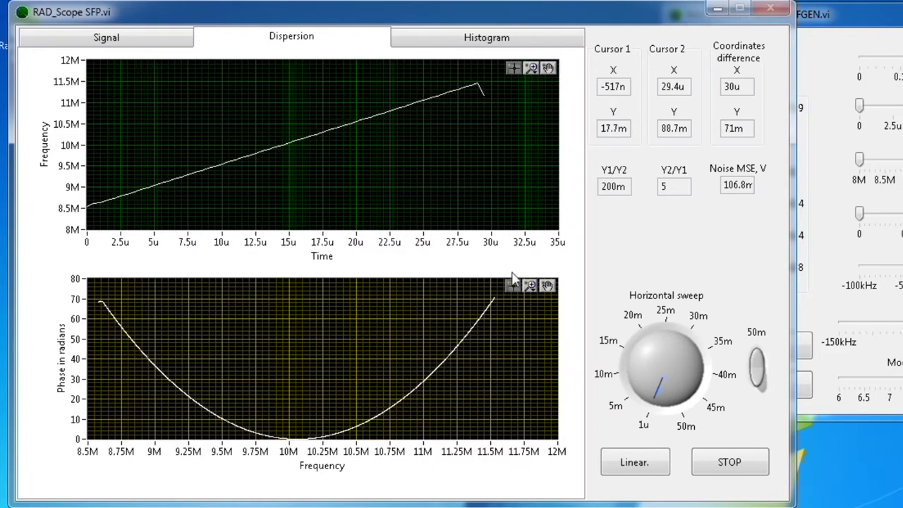
click(173, 46)
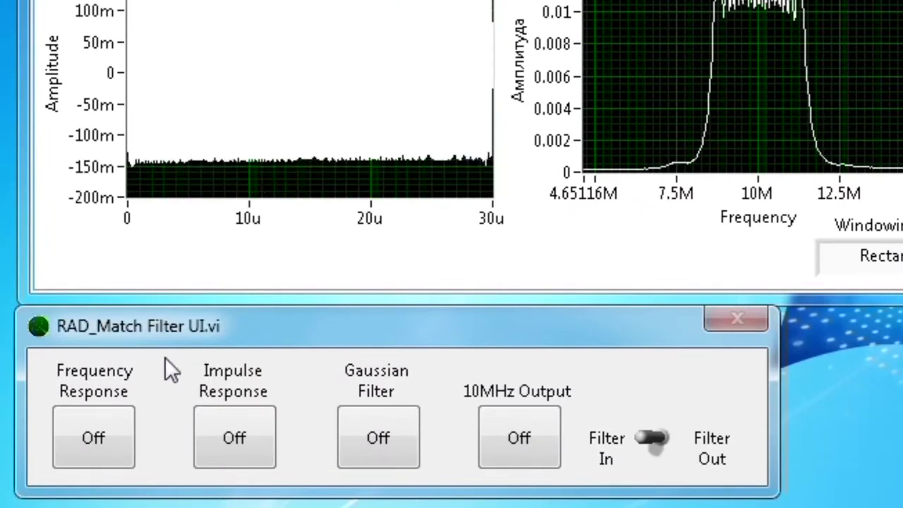
- Turn on the frequency response with the switch at Filter Out and widen the scope's horizontal sweep to about 12m
click(111, 440)
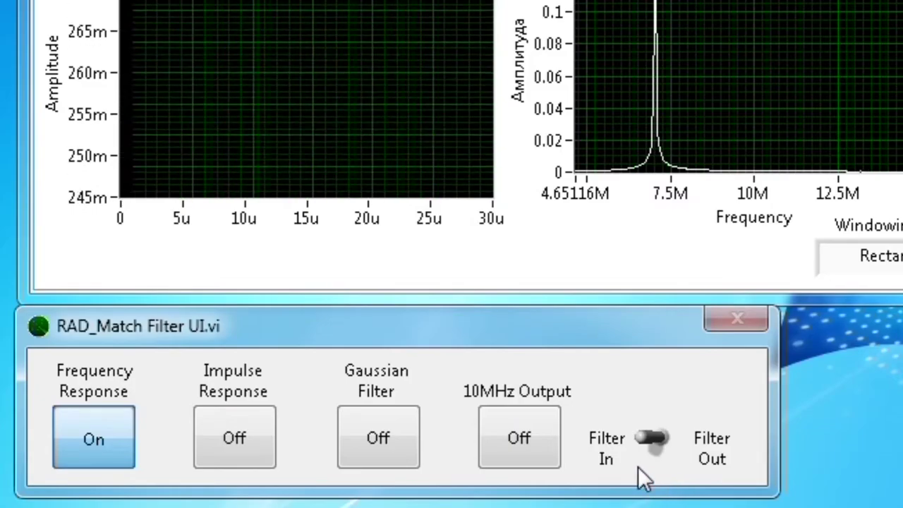
click(658, 437)
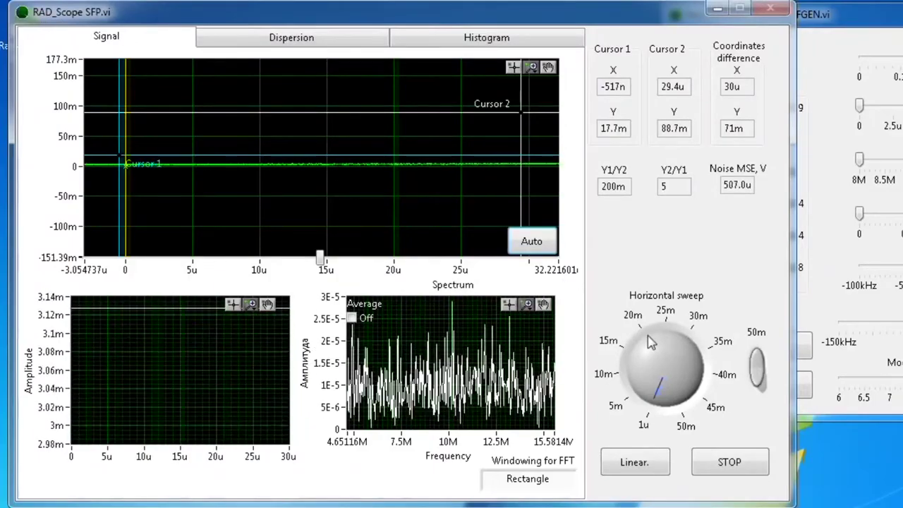
mouse_move(664, 377)
mouse_down()
mouse_move(655, 386)
mouse_move(651, 374)
mouse_up()
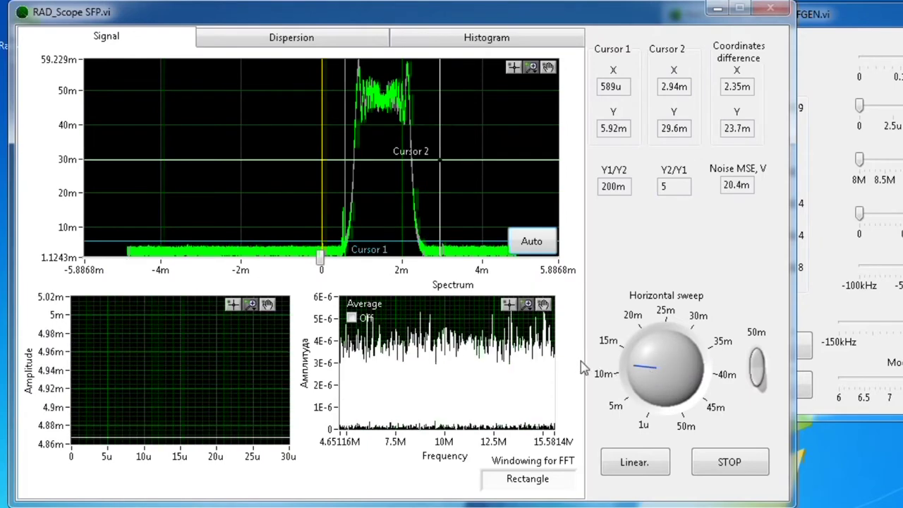
- Place Cursor 2 at the end of the frequency response curve, about 2.48m, and fit the amplitude graph to its data
click(532, 67)
click(558, 80)
drag(454, 135, 344, 129)
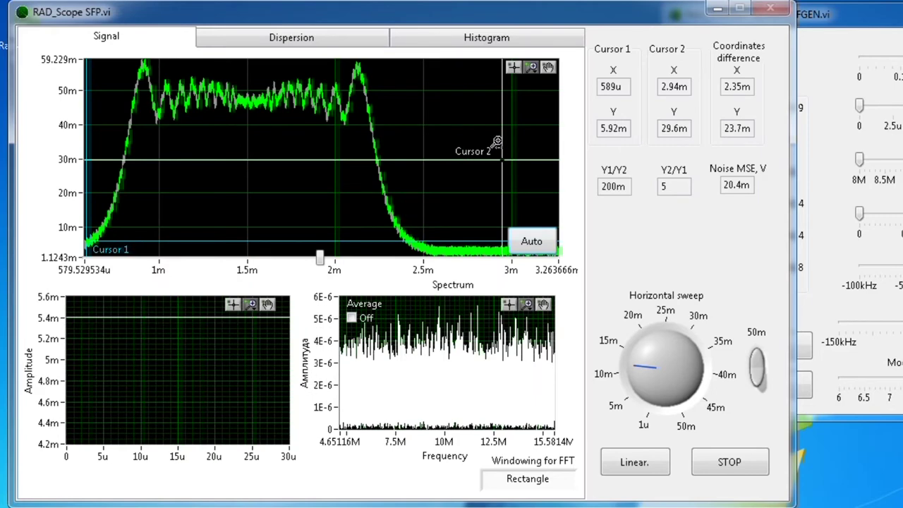
drag(497, 92, 417, 143)
click(251, 304)
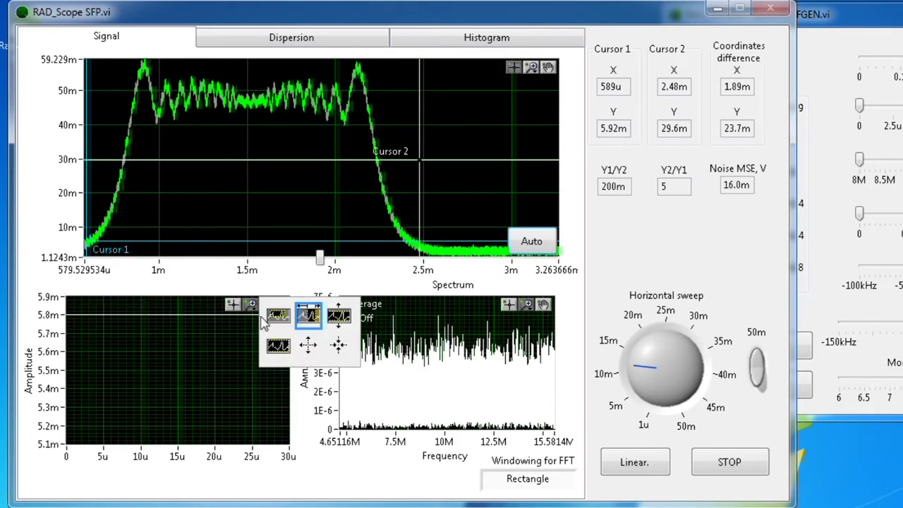
click(274, 347)
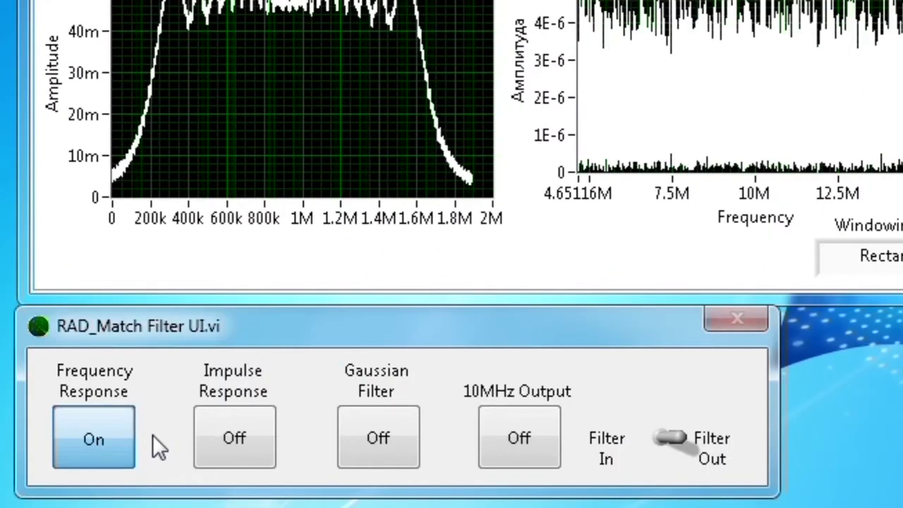
- Turn on the impulse response and bracket its whole pulse with the cursors at about 13.3u and 43.7u on a shortened horizontal sweep
click(211, 442)
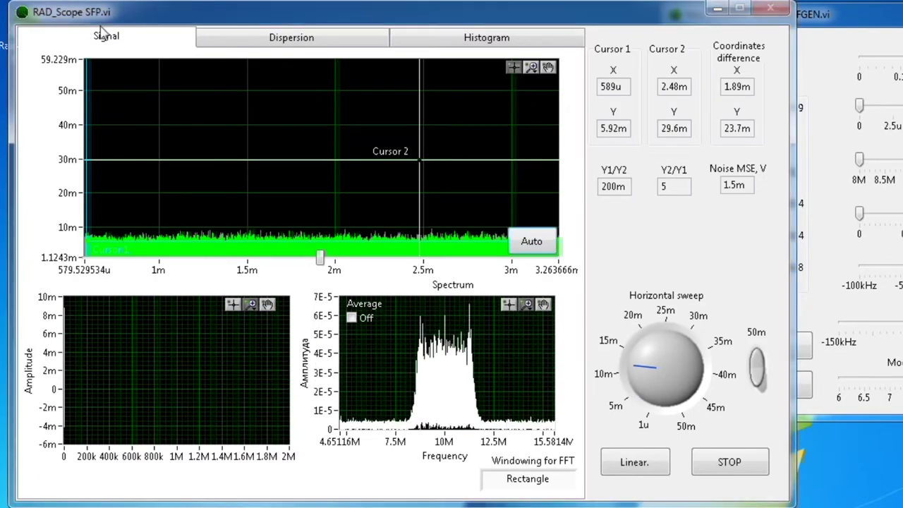
drag(642, 368, 643, 393)
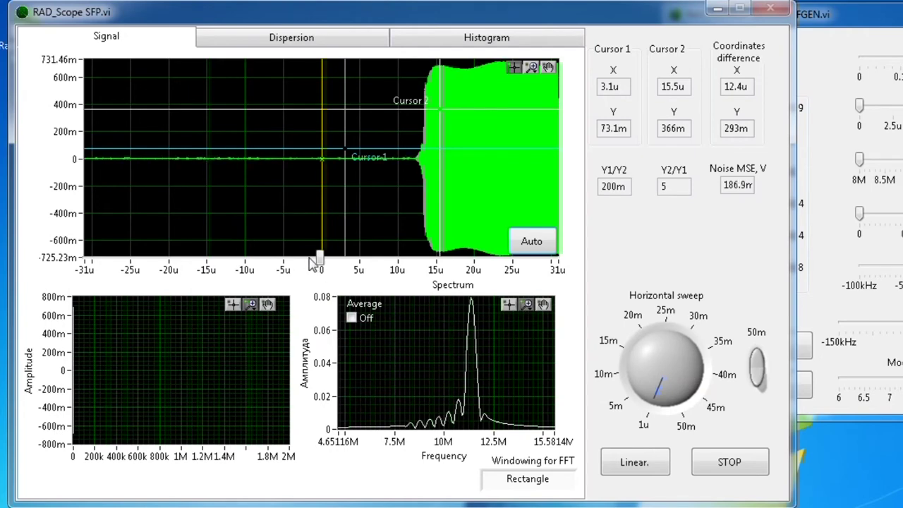
drag(311, 261, 126, 240)
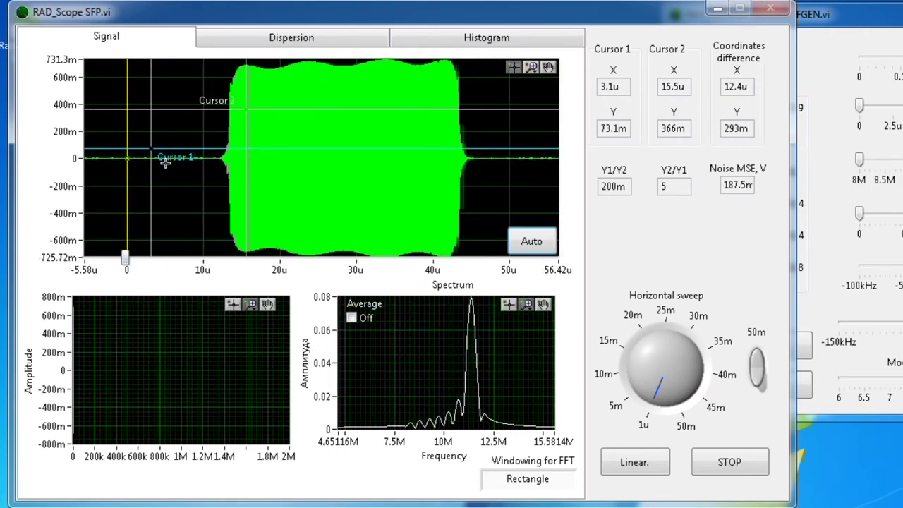
drag(151, 88, 464, 110)
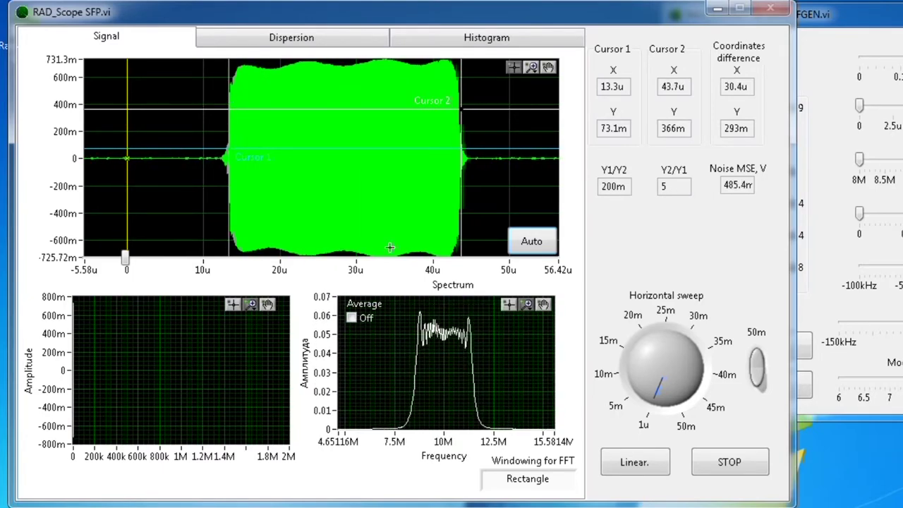
- Fit the amplitude graph to the impulse response data and check its dispersion curves before returning to the signal view
click(251, 305)
click(278, 345)
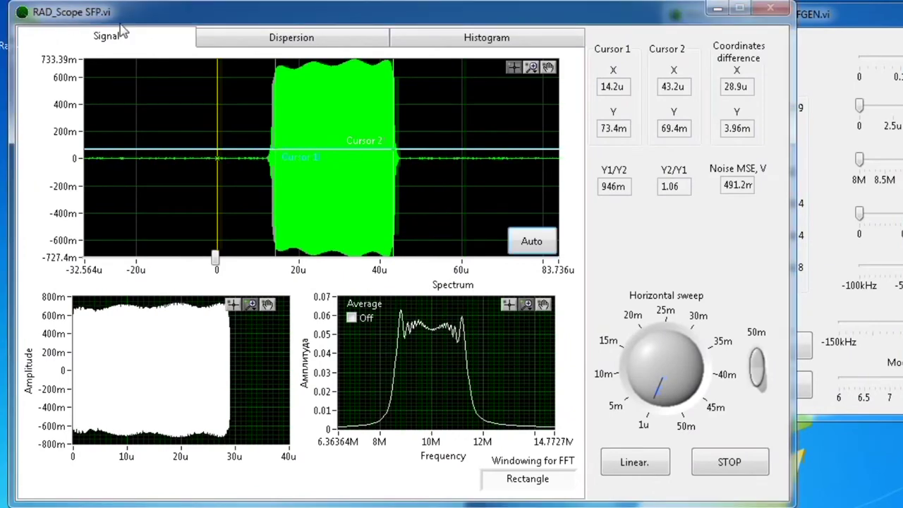
click(247, 52)
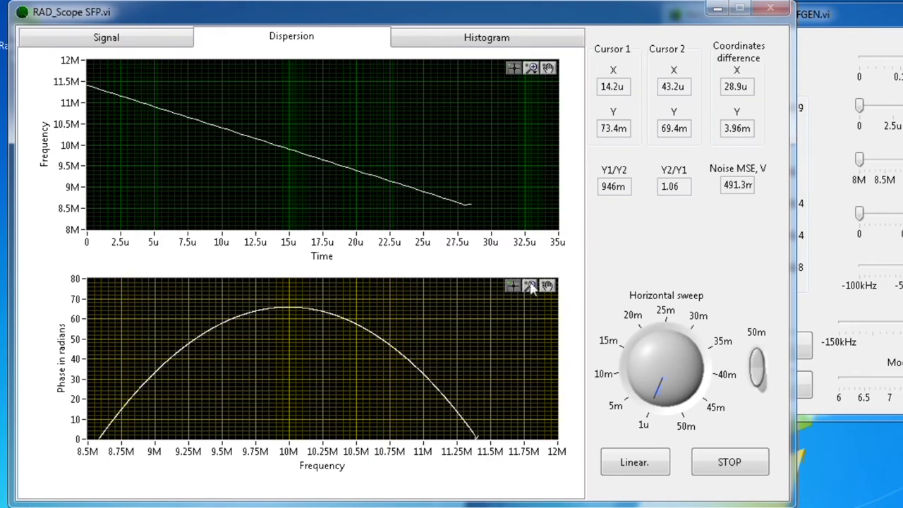
click(148, 45)
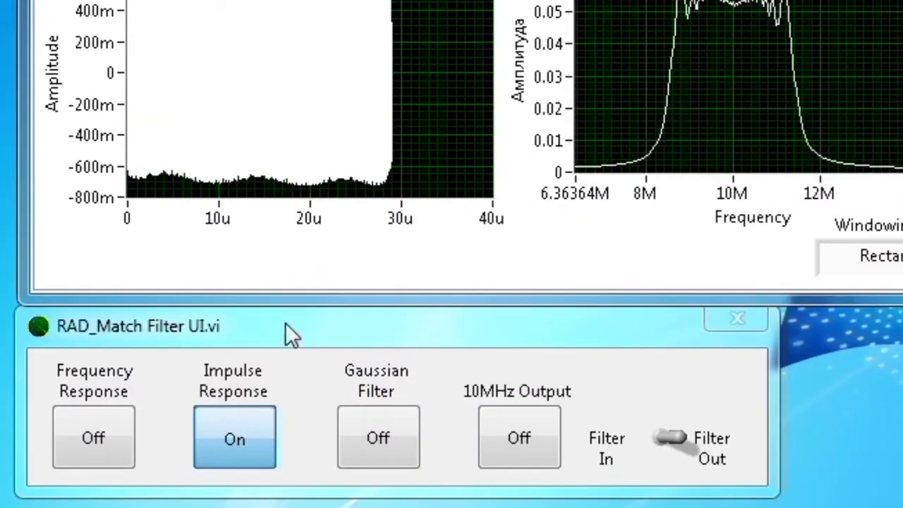
- Turn off the impulse response and autoscale the signal graph to the compressed pulse
click(287, 326)
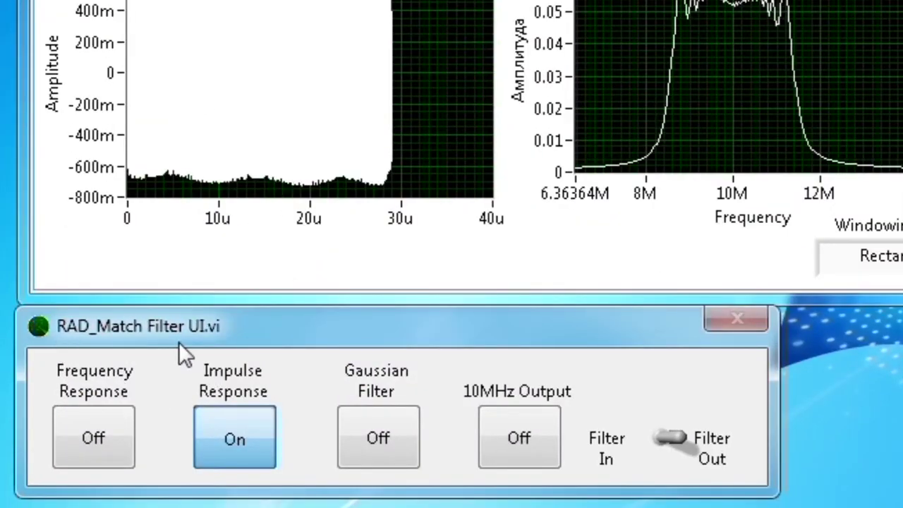
click(259, 439)
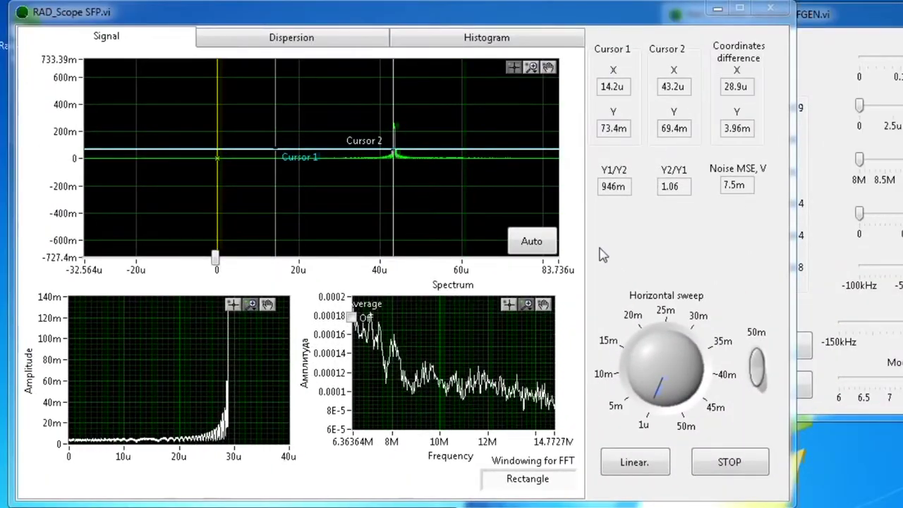
click(628, 225)
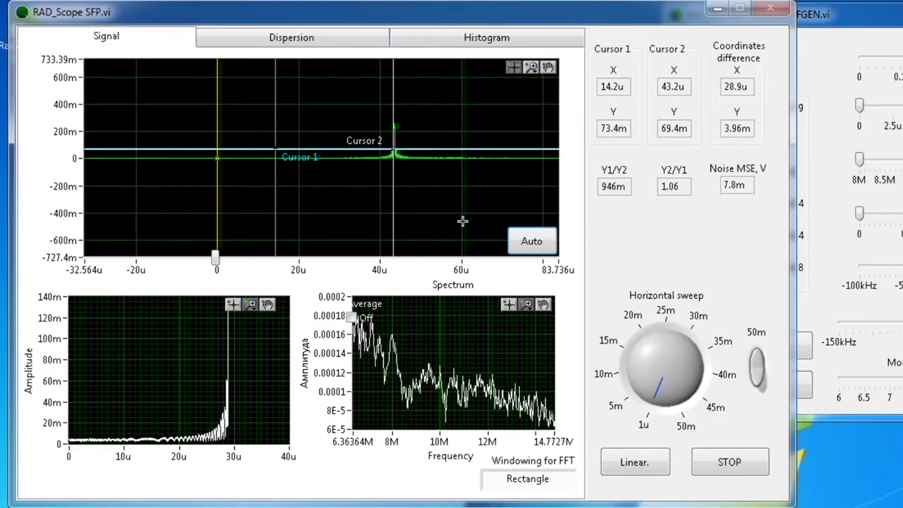
click(531, 241)
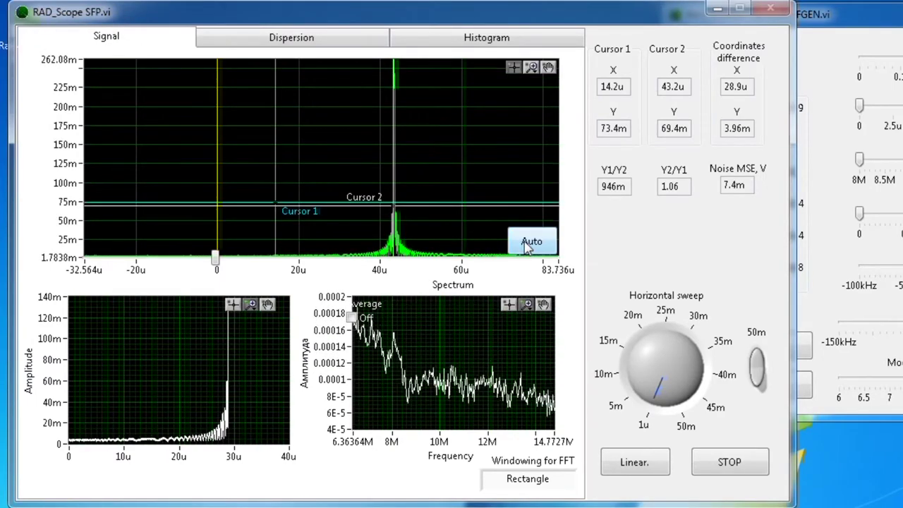
- Bracket the compressed pulse with the cursors at about 41.6u and 45.2u and zoom the signal graph horizontally to about 38.95u–48.19u
drag(276, 123, 403, 115)
click(532, 67)
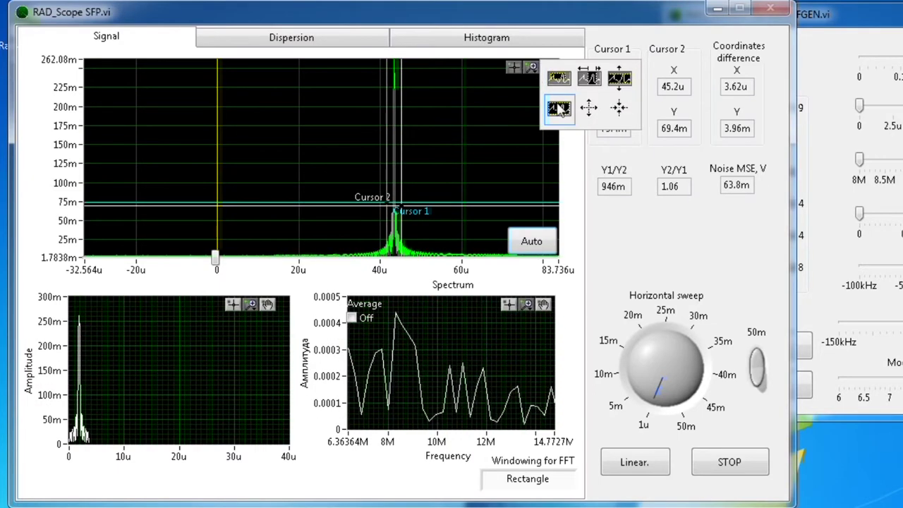
click(559, 109)
click(532, 67)
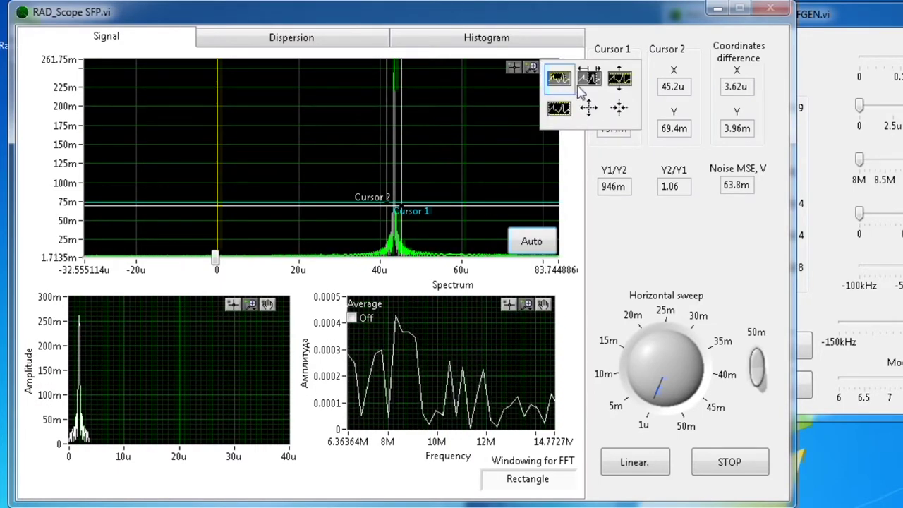
click(590, 78)
drag(413, 135, 375, 136)
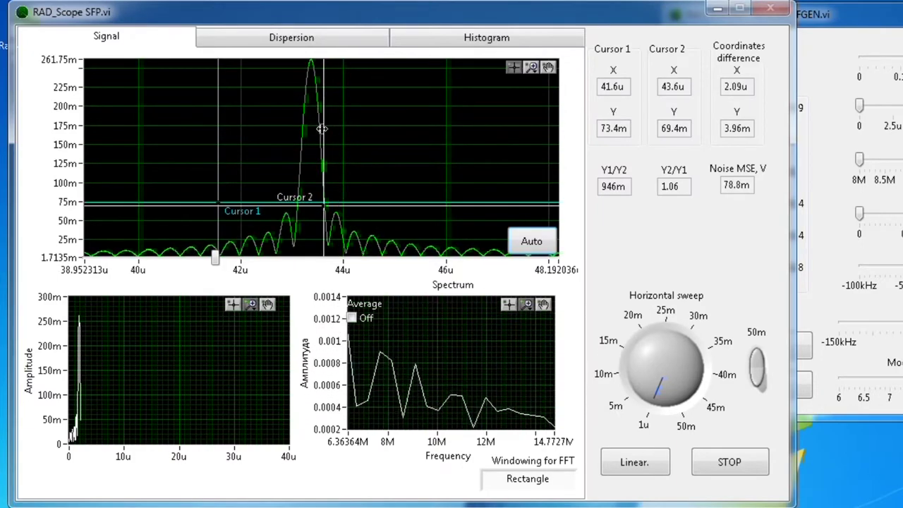
- Move the cursors onto the main lobe's slopes, about 43.2u and 43.6u, and zoom the signal graph horizontally to about 42.85u–43.85u
drag(222, 97, 302, 95)
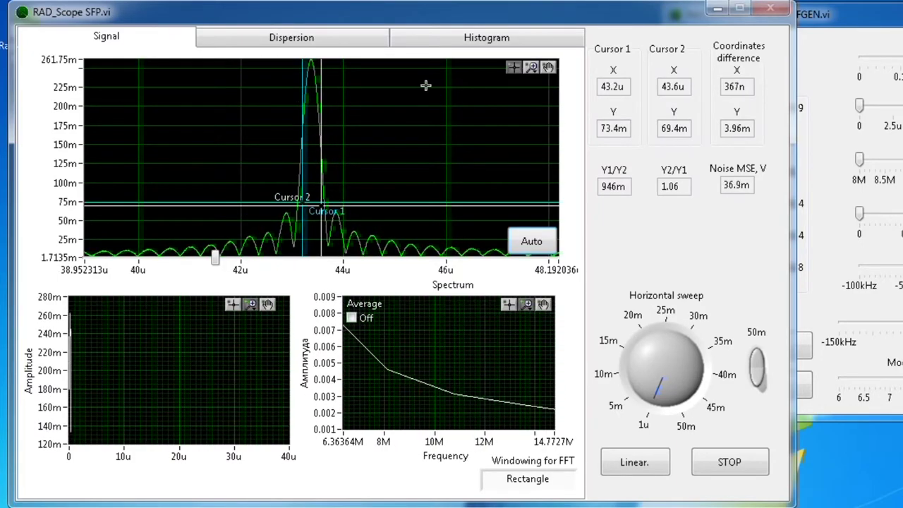
click(532, 67)
click(568, 82)
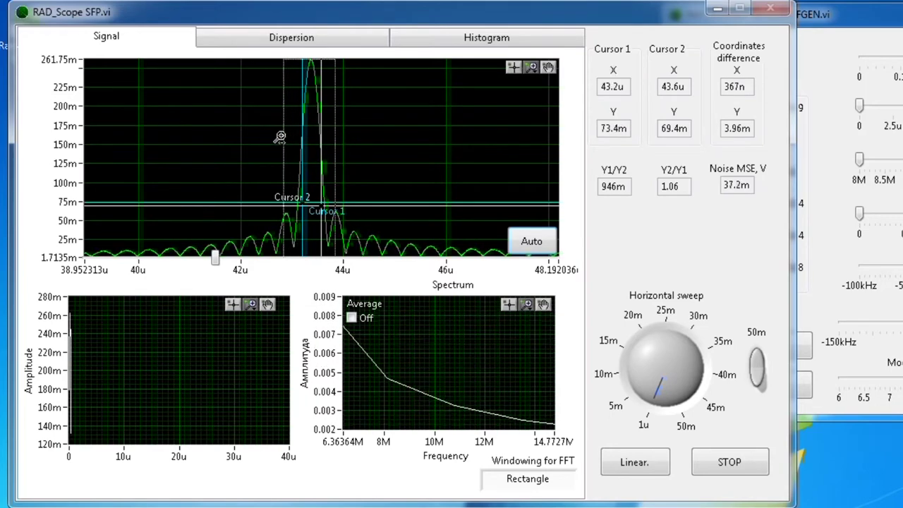
drag(283, 133, 284, 134)
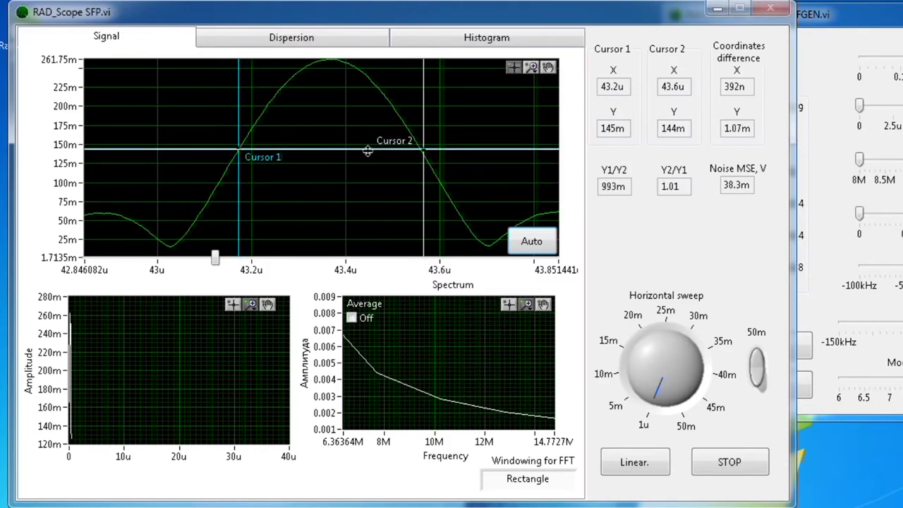
- Fine-tune the cursors on the main lobe's slopes to about 391n apart and fit the amplitude graph to its data
drag(427, 108, 421, 110)
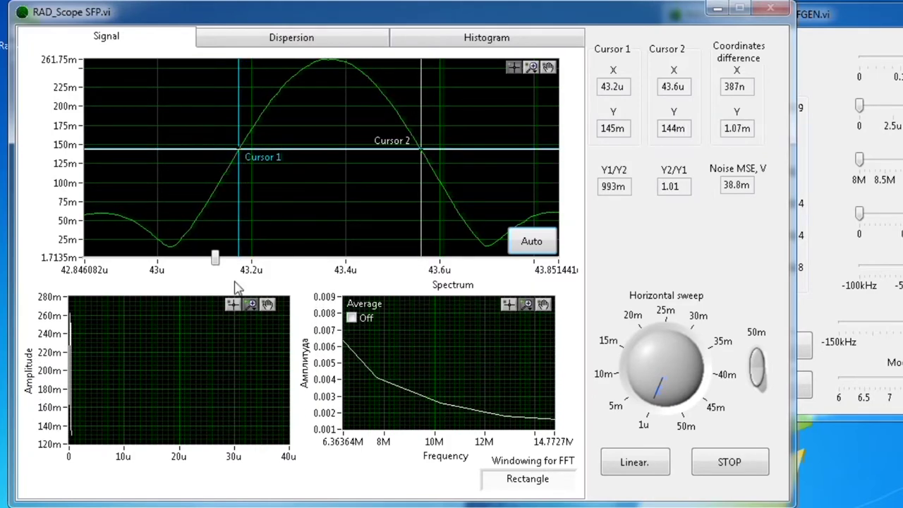
click(251, 304)
click(272, 347)
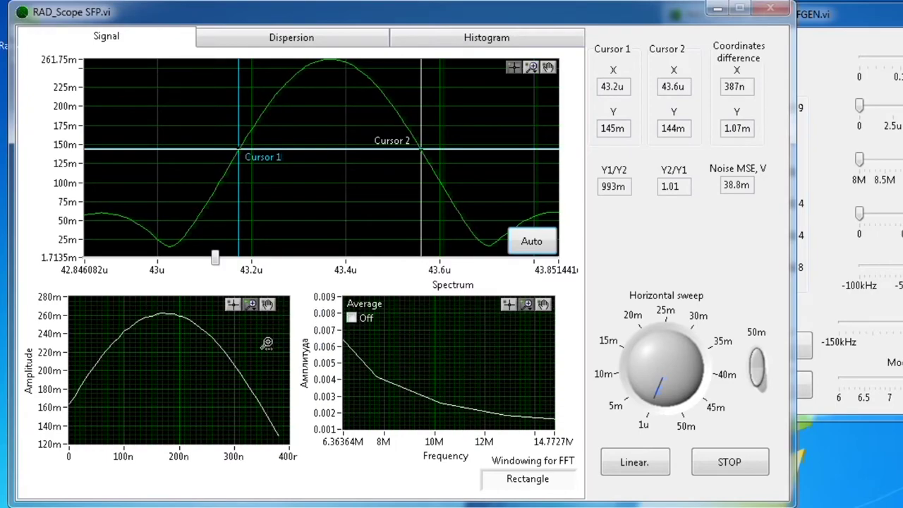
drag(236, 139, 233, 137)
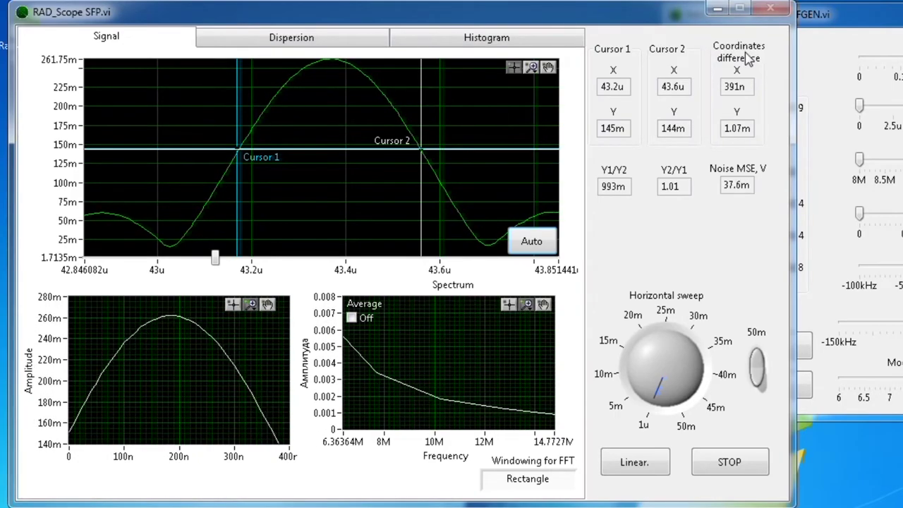
- Apply an impulse duration of 15µ in the function generator and autoscale the scope's signal graph
click(824, 88)
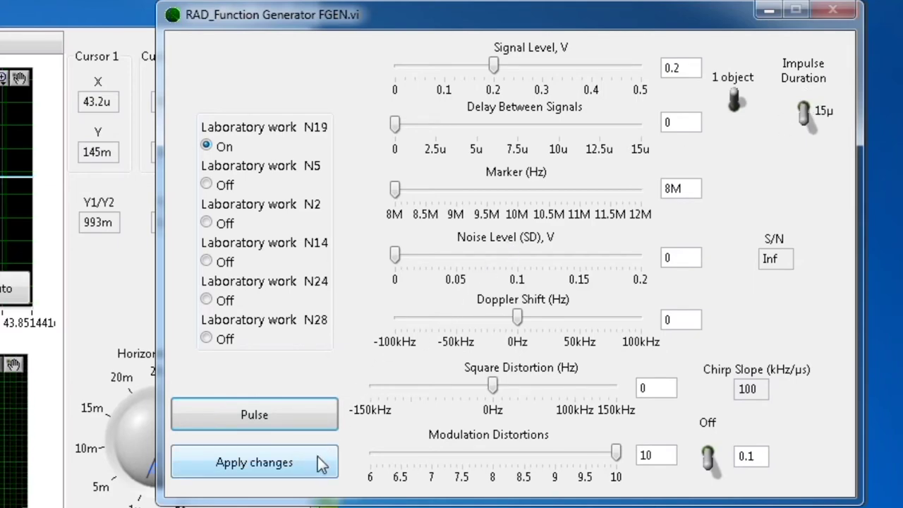
click(23, 278)
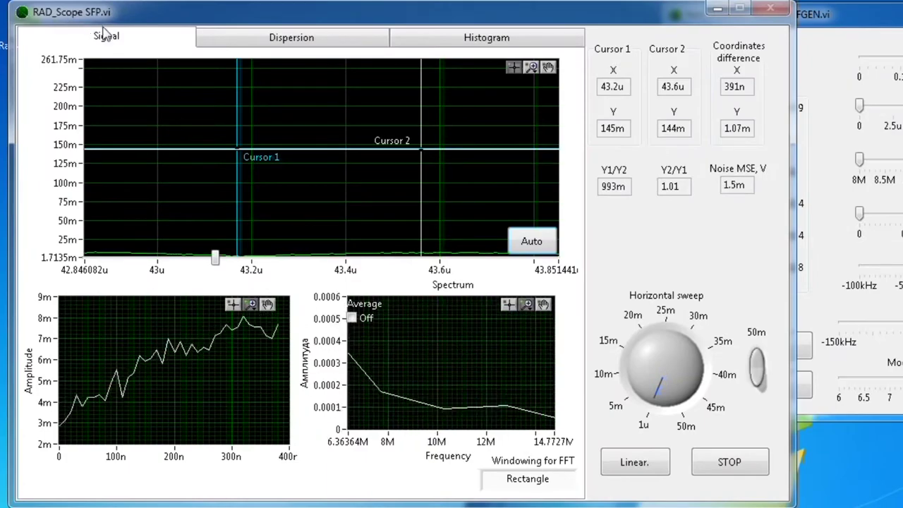
click(547, 250)
- Bracket the new compressed pulse with the cursors at about 33.3u and 37.7u and zoom the signal graph horizontally to about 30.51u–42.77u
drag(394, 144, 353, 145)
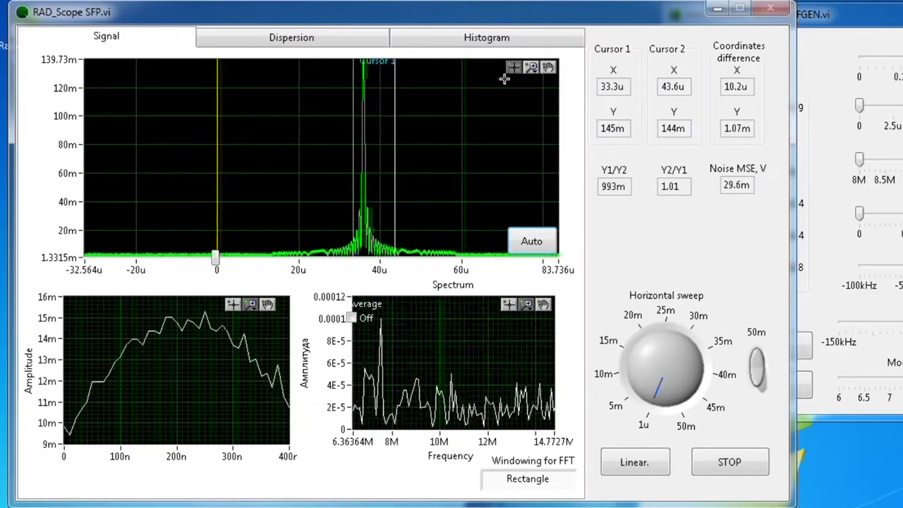
click(531, 67)
click(550, 105)
drag(395, 99, 371, 101)
click(531, 67)
click(572, 105)
drag(393, 131, 340, 121)
- Move the cursors to the main lobe's slopes, about 35.4u and 36.3u, and zoom the signal graph horizontally to about 34.81u–36.90u
click(514, 68)
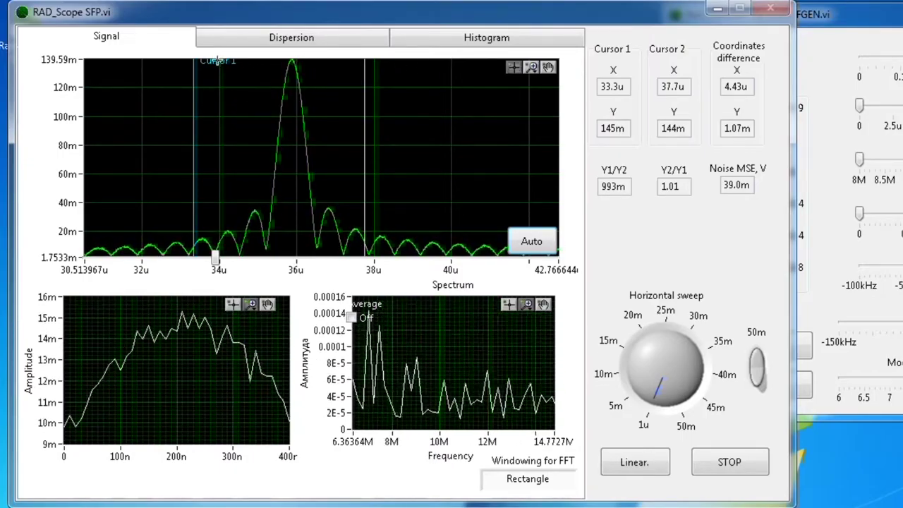
drag(203, 83, 277, 92)
click(533, 67)
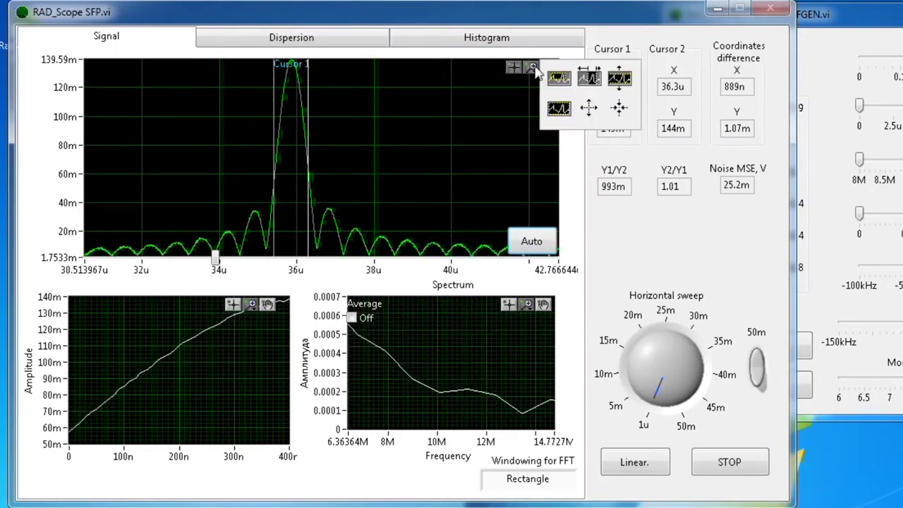
click(586, 106)
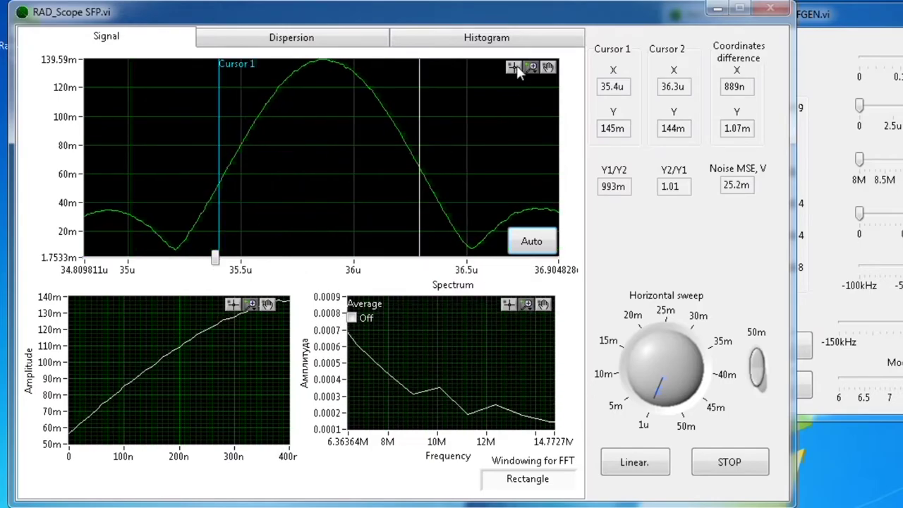
- Refine the cursors on the main lobe's slopes to about 760n apart and fit the amplitude graph to its data
drag(219, 94, 239, 93)
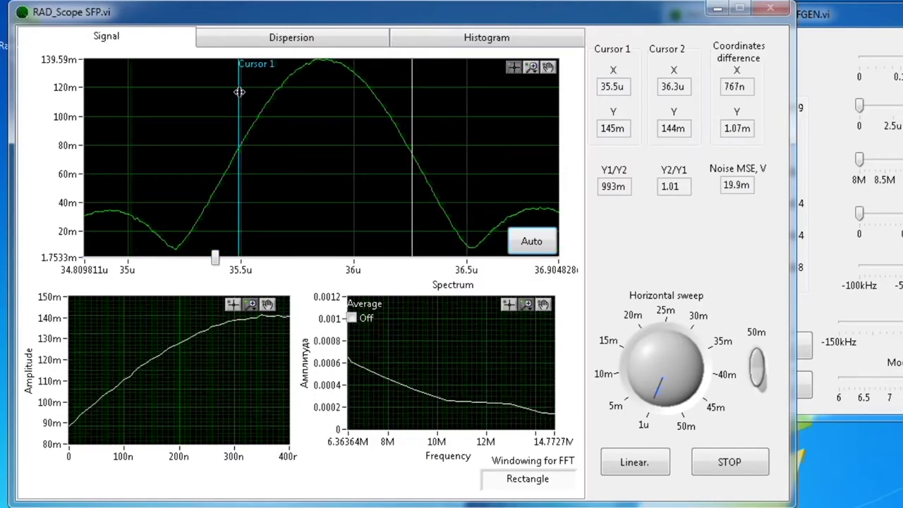
click(251, 304)
click(276, 345)
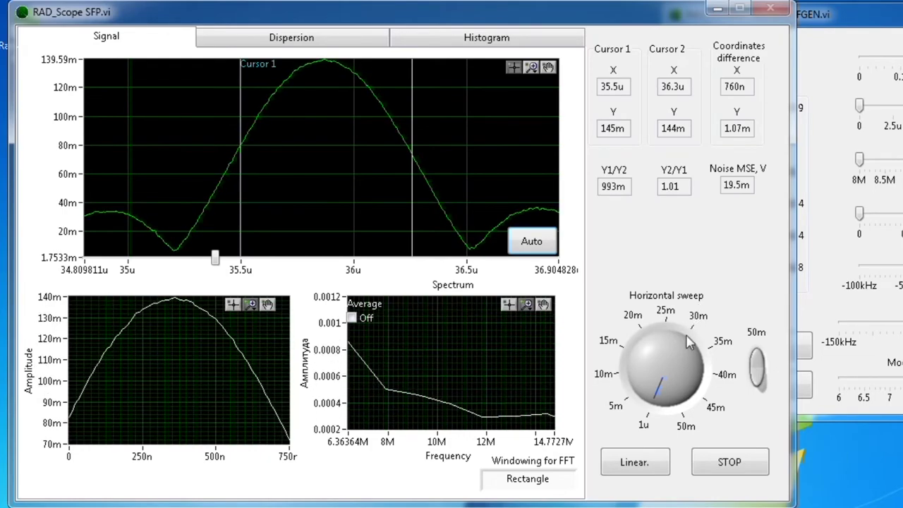
- Autoscale the signal graph with a slightly longer horizontal sweep and place the cursors around the compressed pulse at about 26.9u and 46.9u
click(544, 251)
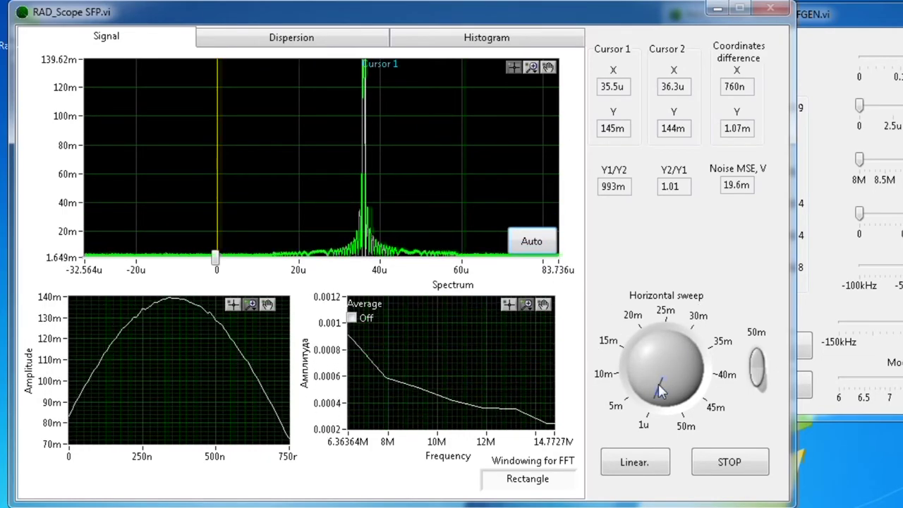
drag(660, 390, 660, 393)
click(531, 244)
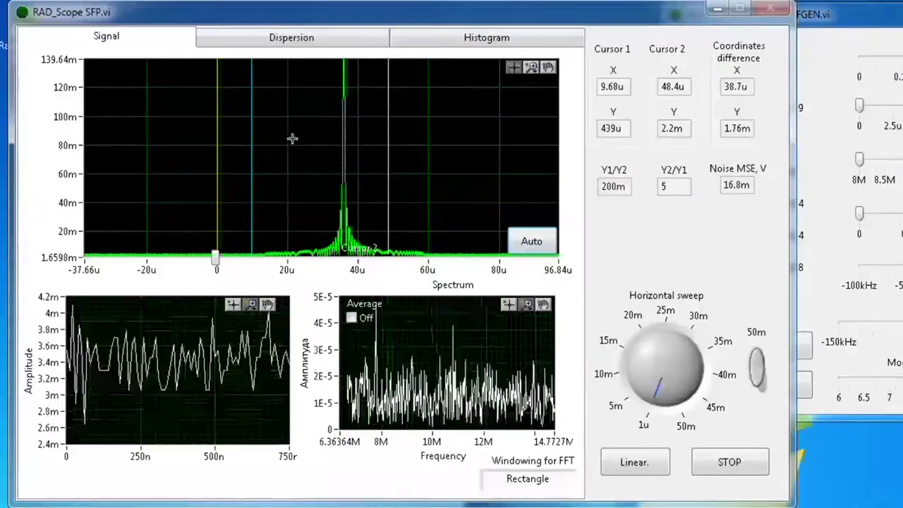
drag(251, 113, 311, 117)
drag(384, 94, 377, 96)
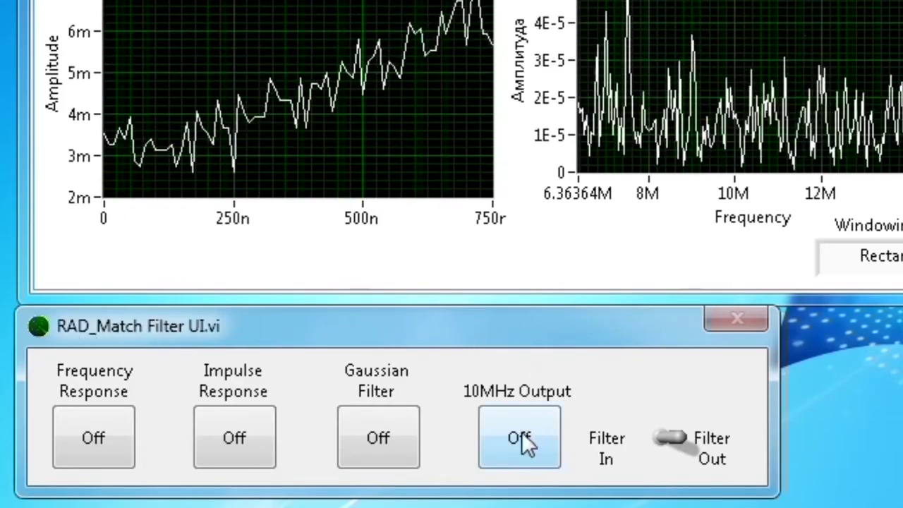
- Turn on the 10MHz output, autoscale the signal graph and narrow the cursors around the pulse to about 29.5u and 43.6u
click(522, 432)
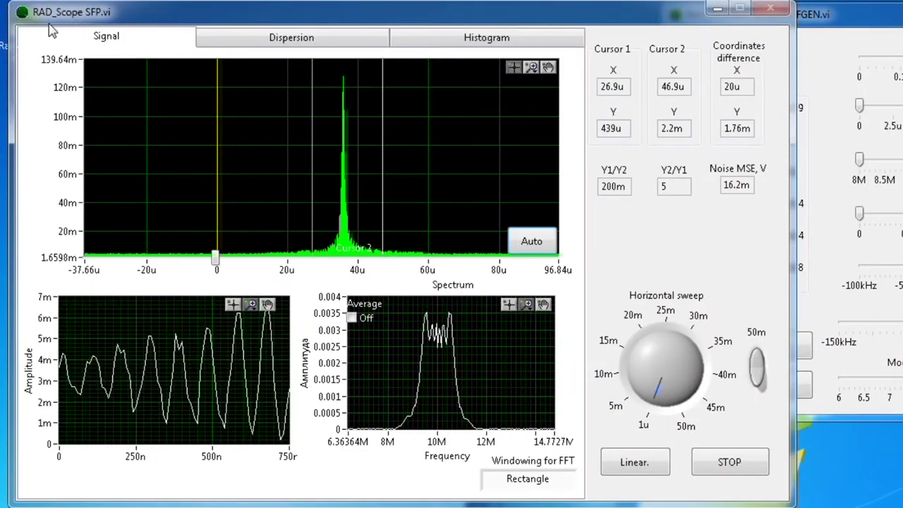
click(543, 242)
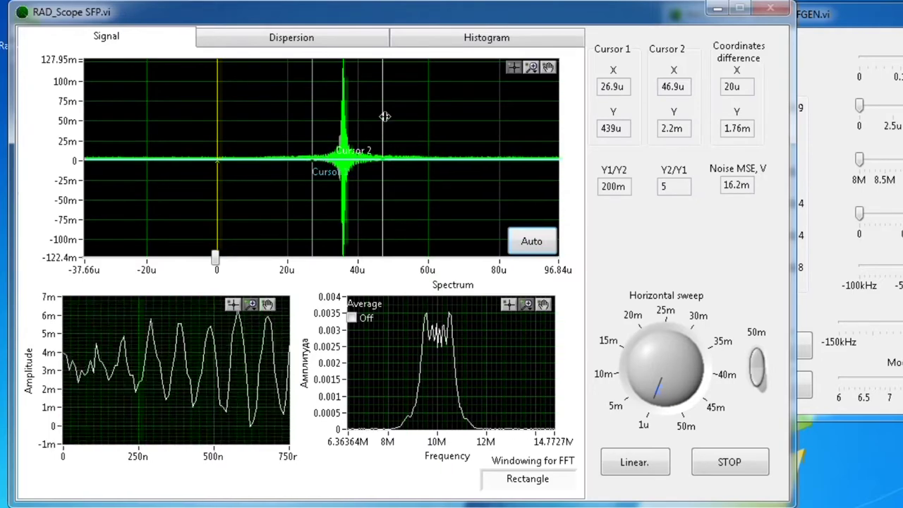
drag(385, 116, 371, 118)
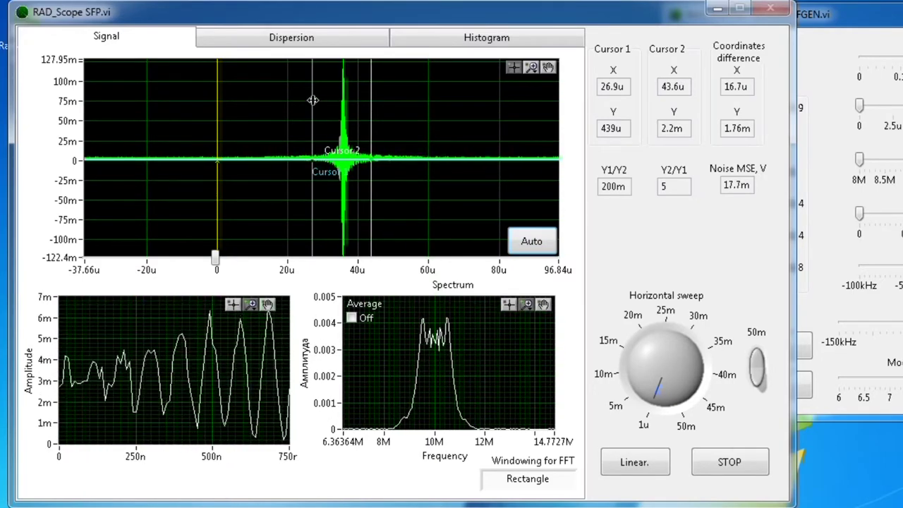
drag(313, 100, 321, 98)
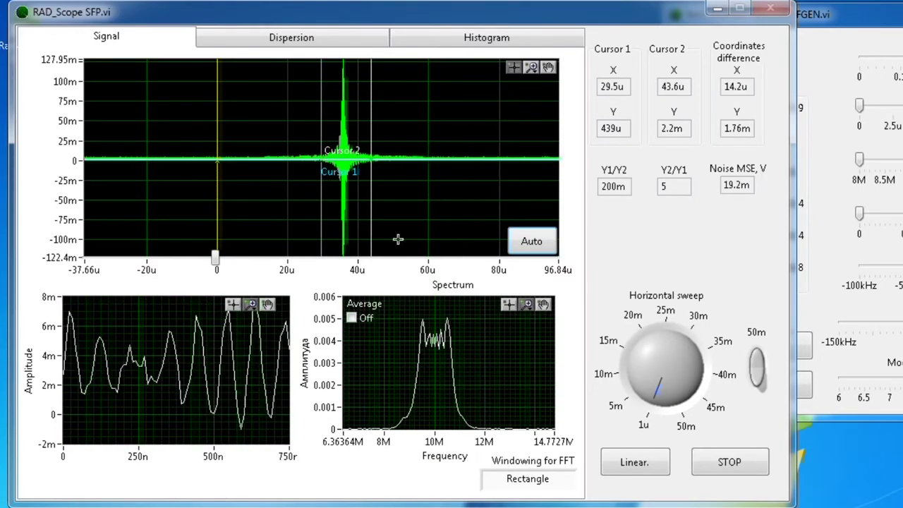
- Narrow the cursors around the compressed pulse to about 30.4u and 42.3u and fit the amplitude graph to its data
drag(371, 105, 323, 99)
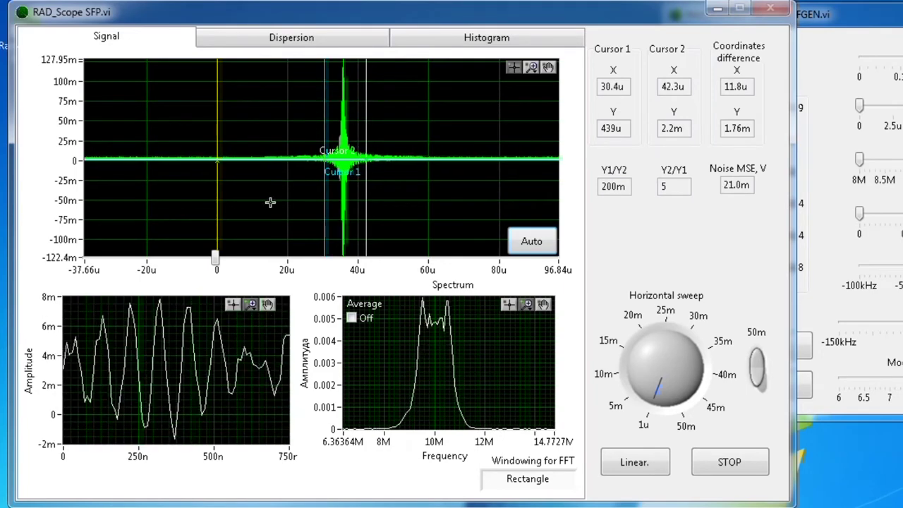
click(250, 304)
click(277, 345)
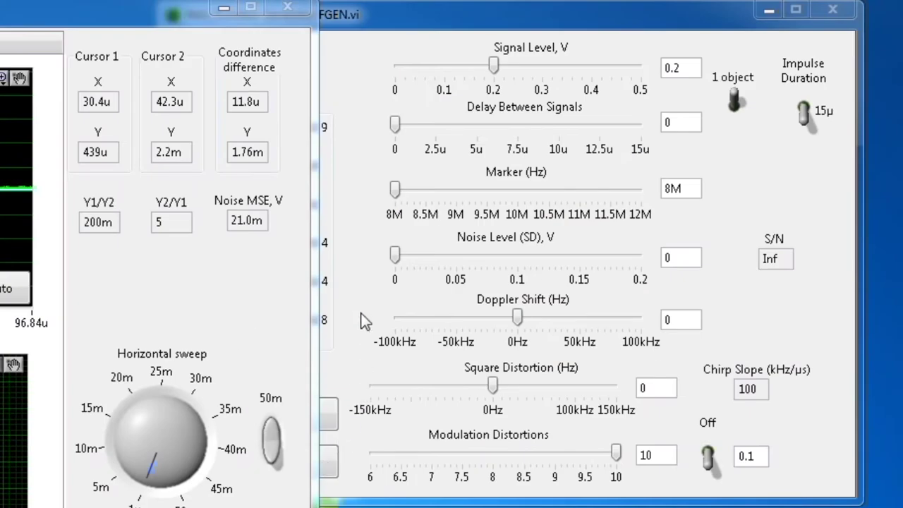
- Switch the function generator to 2 objects with a delay between signals of 5u and apply the changes
click(361, 314)
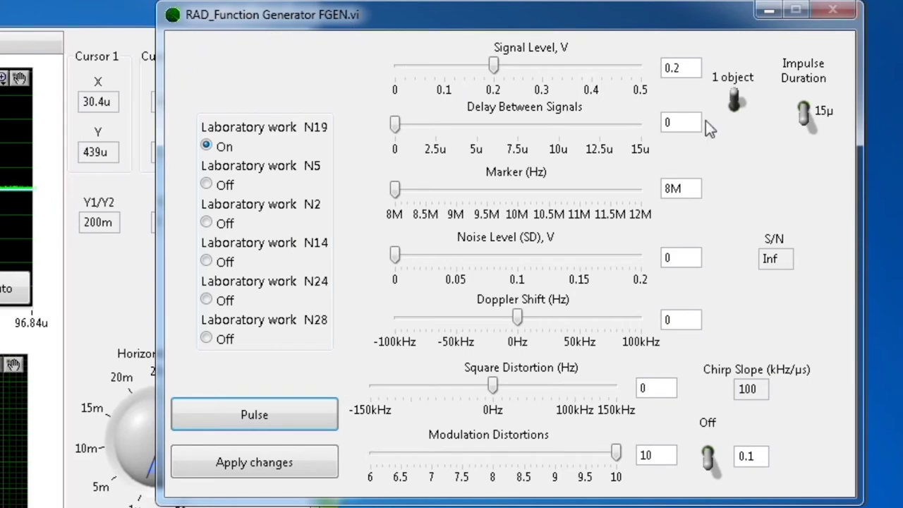
click(733, 98)
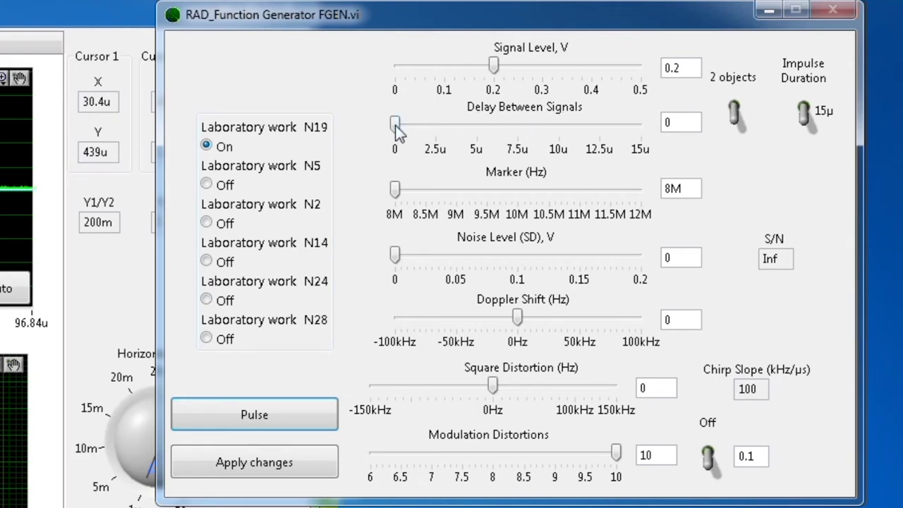
drag(395, 125, 477, 122)
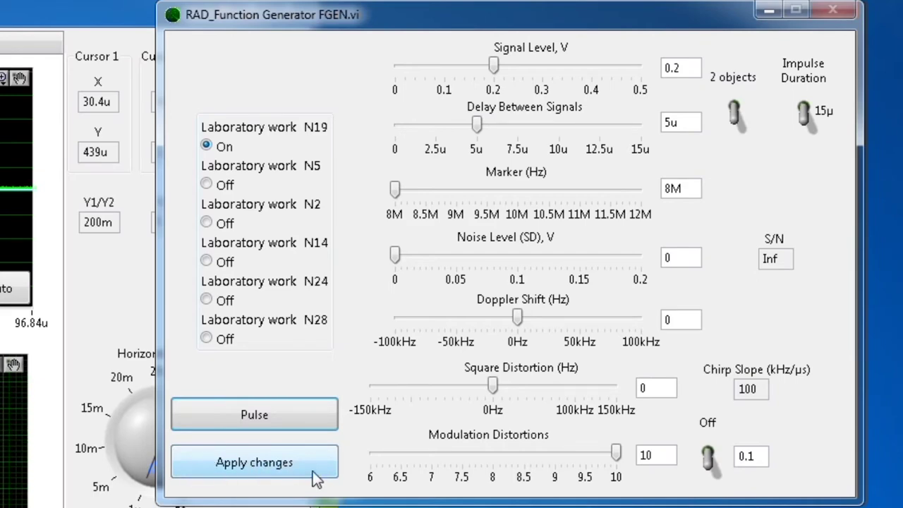
click(129, 329)
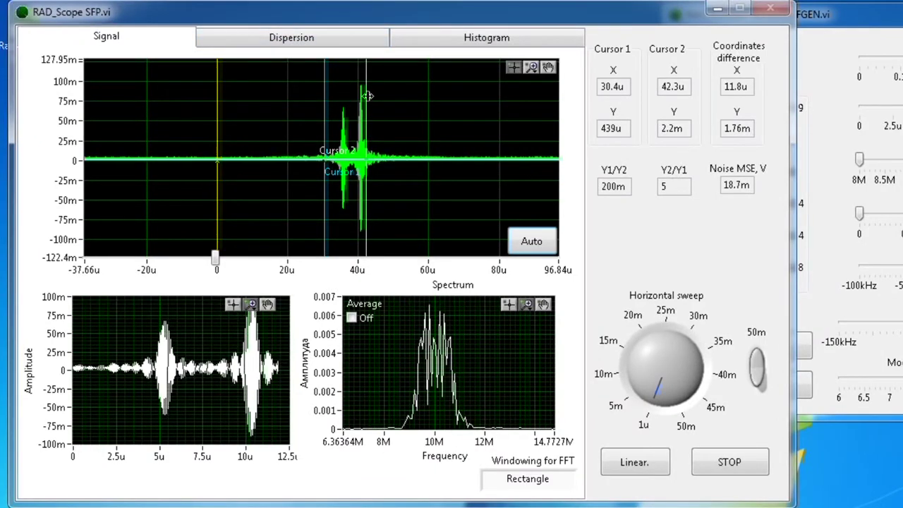
- Place the cursors around both pulses at about 31.1u and 45.5u and zoom the signal graph horizontally to about 26.2u–49.2u
drag(368, 95, 329, 80)
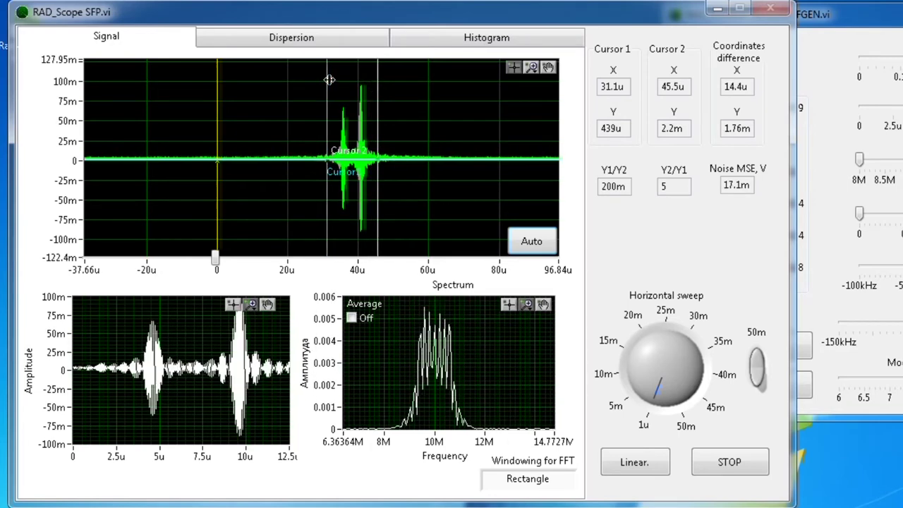
click(532, 67)
click(586, 81)
drag(391, 110, 309, 107)
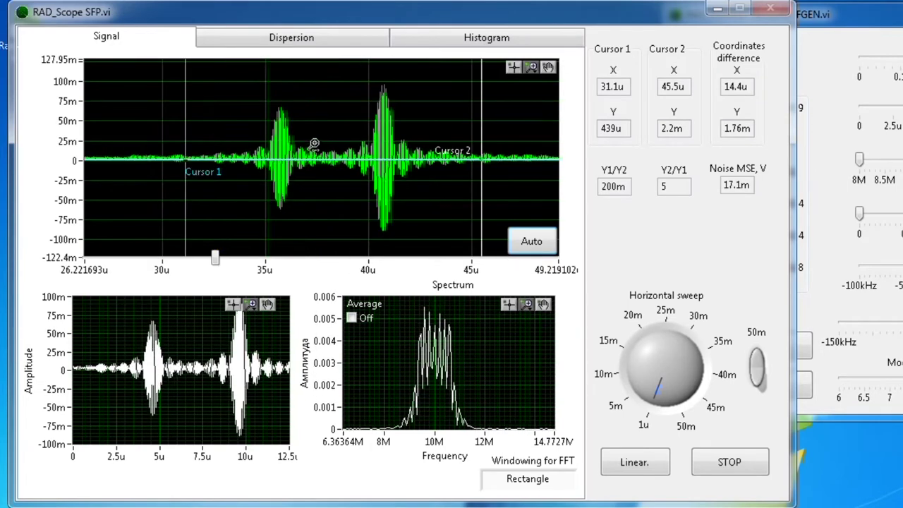
- Narrow the cursors around the two pulses to about 33.4u and 42.8u and fit the amplitude graph to its data
click(513, 67)
drag(483, 75, 425, 91)
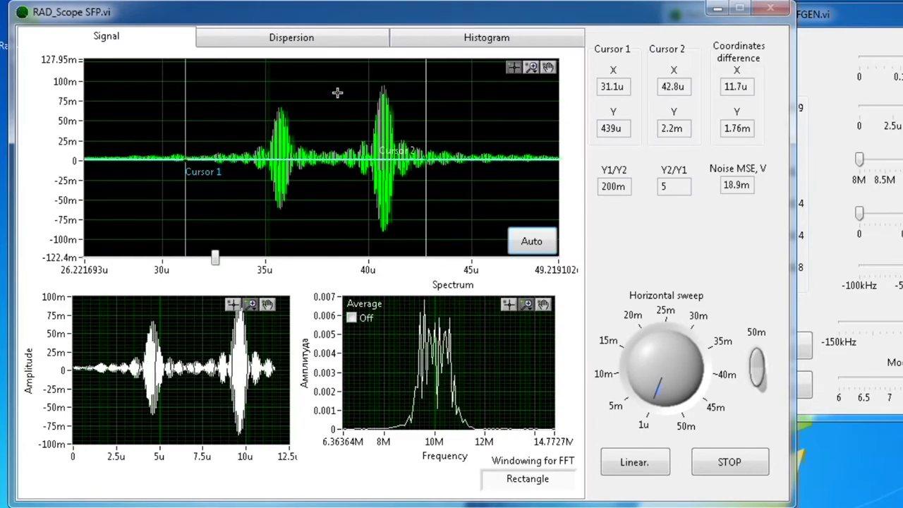
drag(187, 67, 233, 75)
click(252, 305)
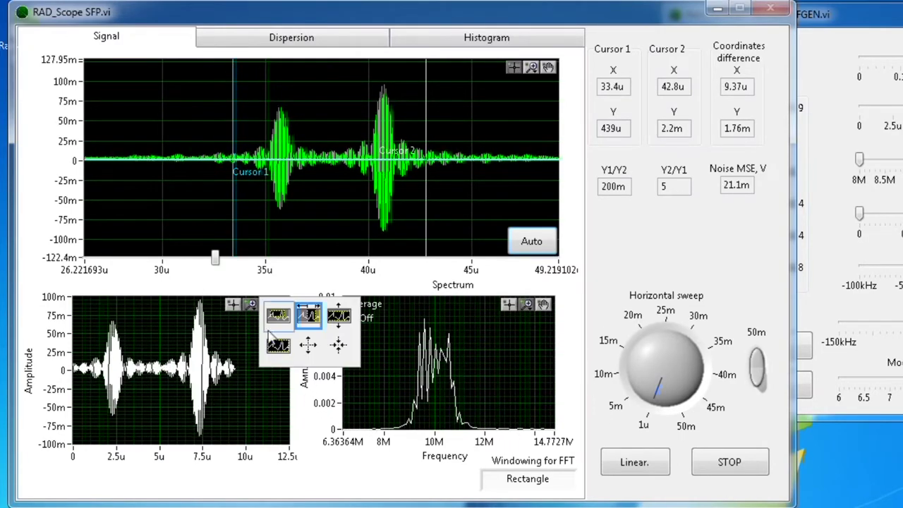
click(276, 344)
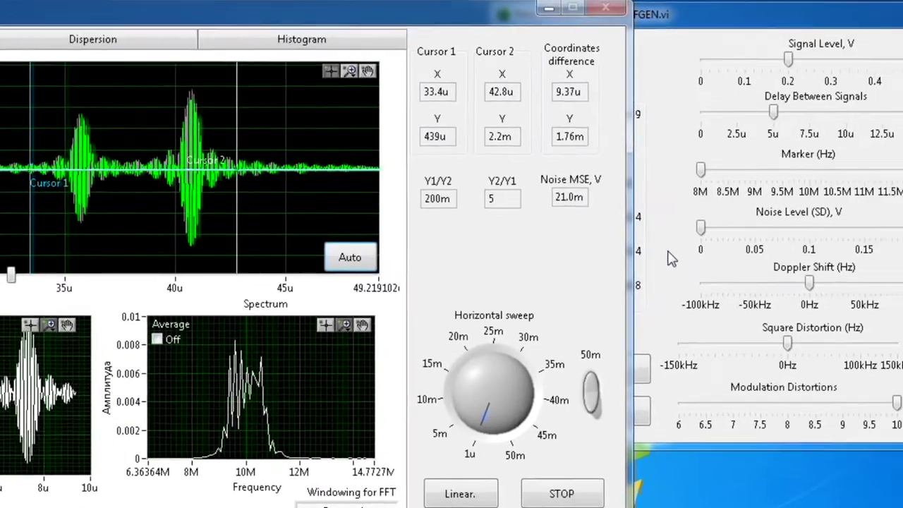
- Set the generator's delay between signals to about 1.33u, apply the change and return to the scope
click(672, 259)
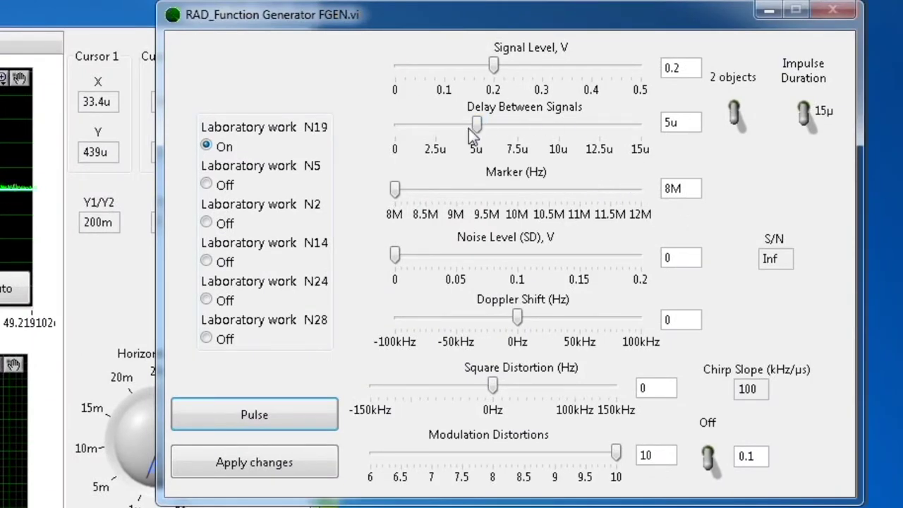
drag(480, 131, 420, 150)
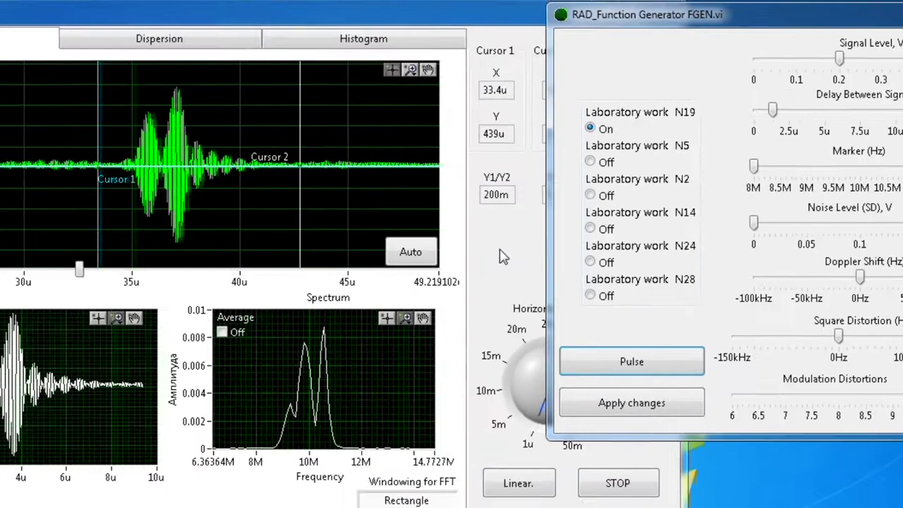
click(99, 25)
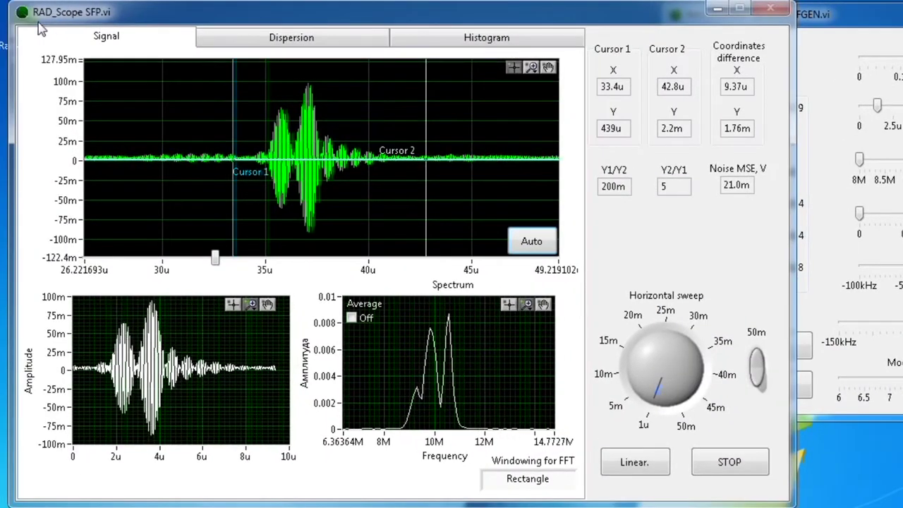
- Tighten the cursors around the closer pulses to about 34.8u and 39.1u and fit the amplitude graph to its data
drag(232, 101, 261, 103)
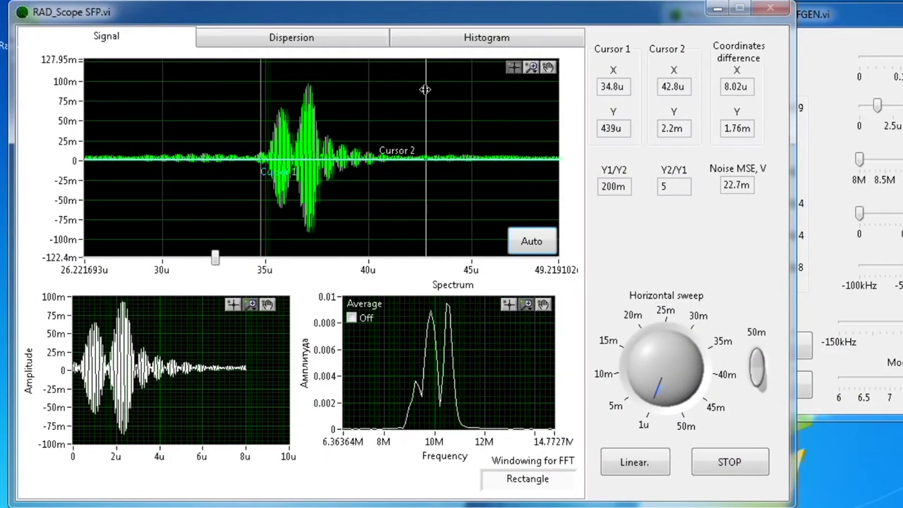
drag(426, 90, 348, 91)
click(251, 304)
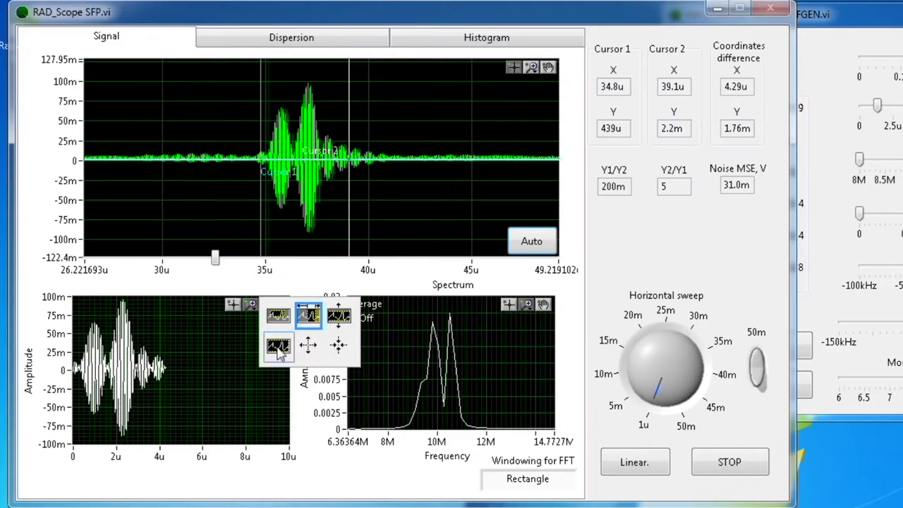
click(271, 313)
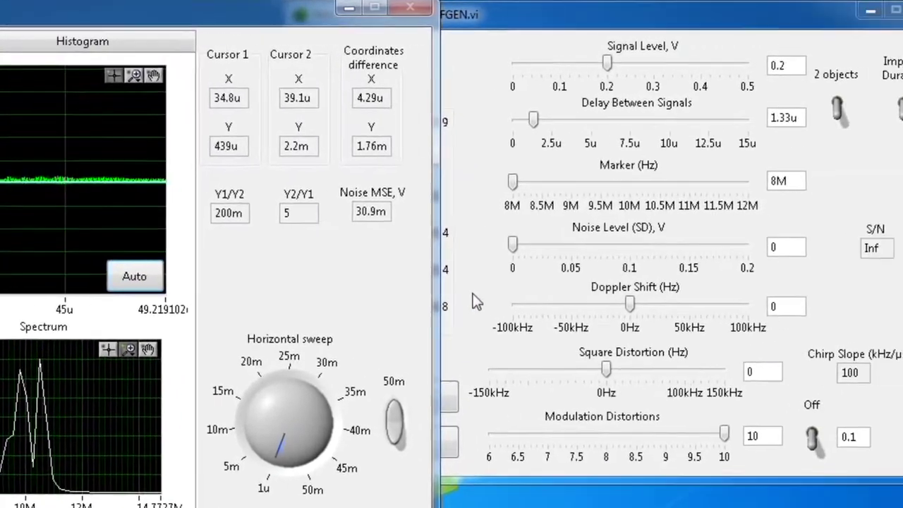
- Set the generator's delay between signals to 540n, apply the change and return to the scope
click(670, 289)
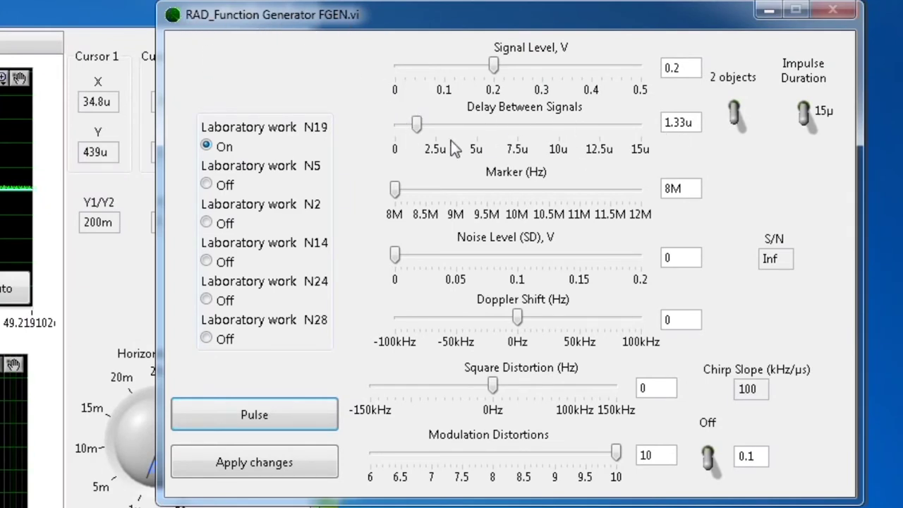
drag(417, 124, 404, 134)
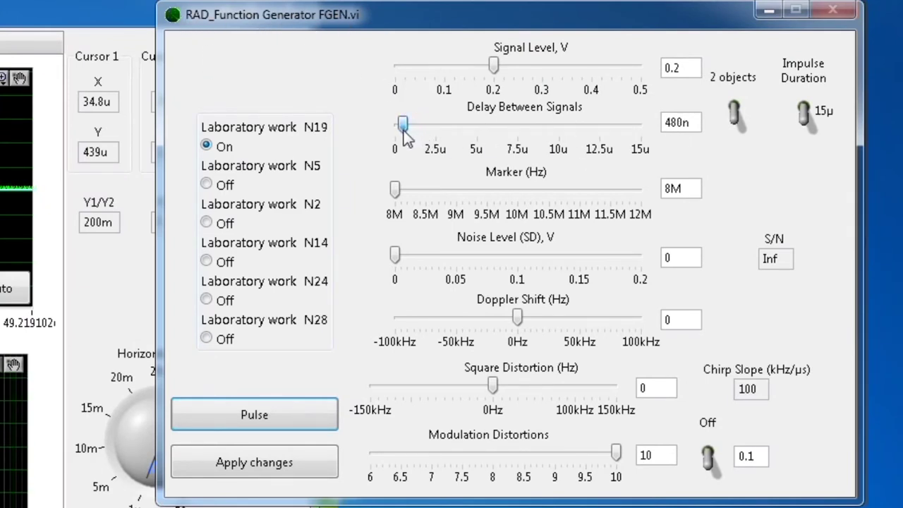
double_click(679, 125)
text(540n)
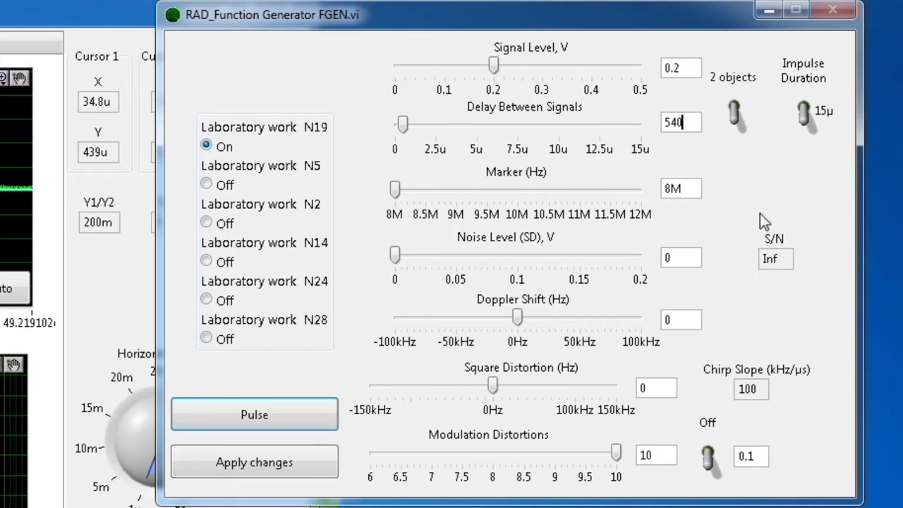
click(722, 165)
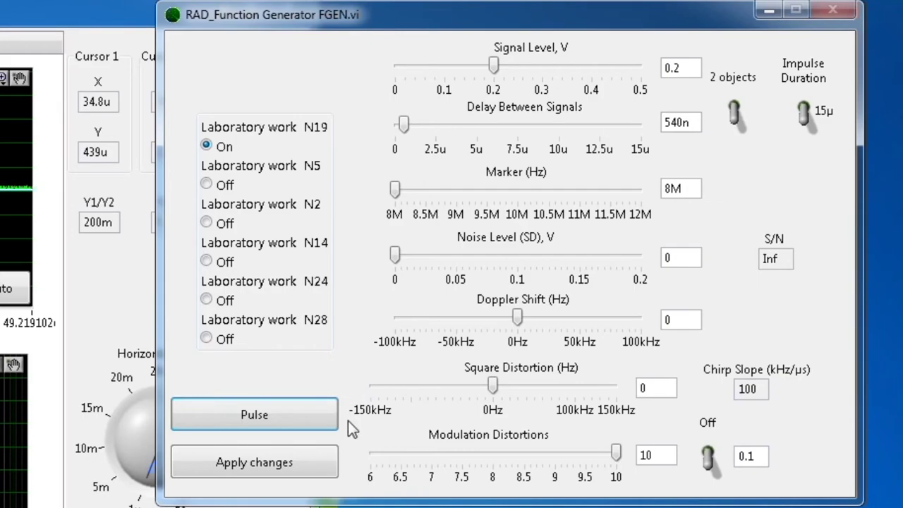
click(326, 463)
click(155, 337)
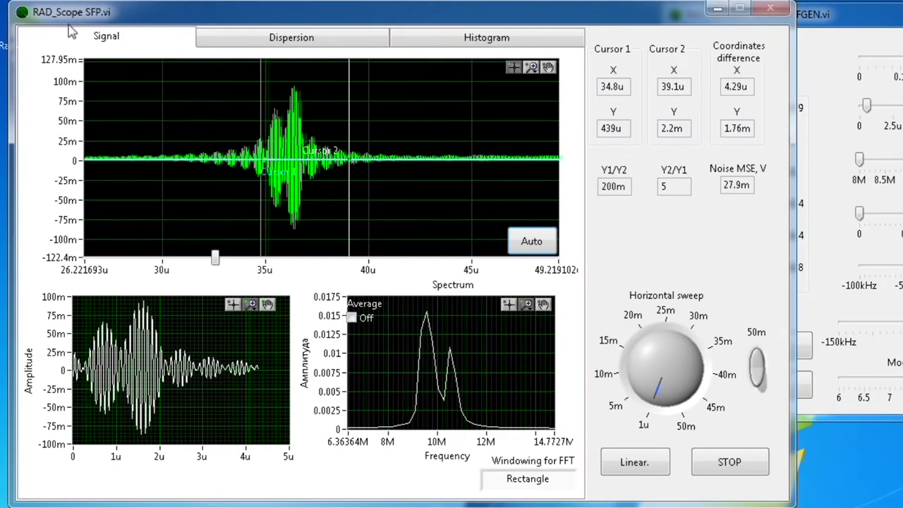
- Move the cursors to about 34.3u and 37.8u, zoom the signal graph to about 31.86u–39.85u and fit the amplitude graph to its data
drag(262, 80, 252, 88)
drag(349, 93, 323, 106)
click(532, 67)
click(562, 103)
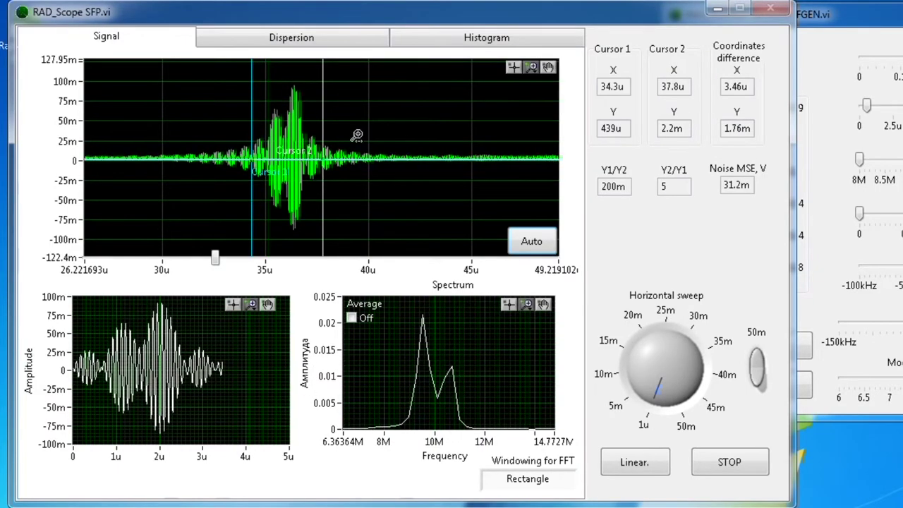
drag(362, 134, 200, 127)
click(251, 304)
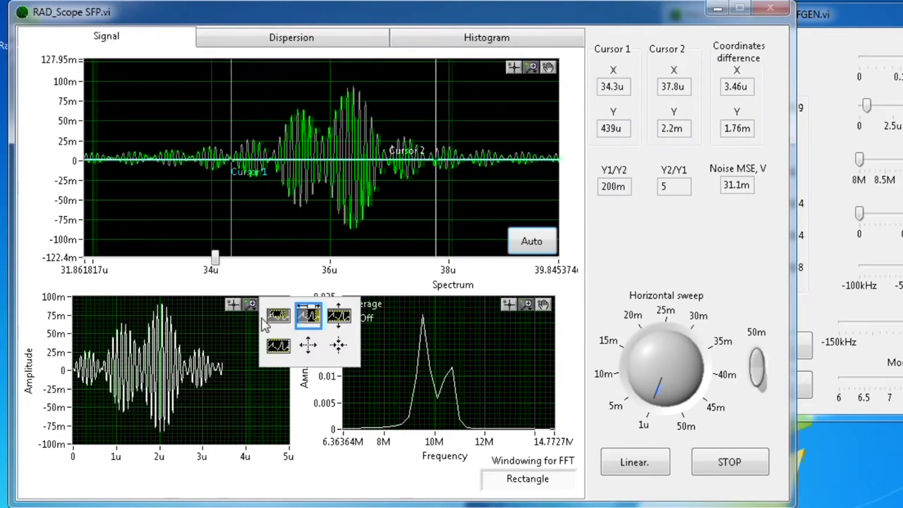
click(278, 345)
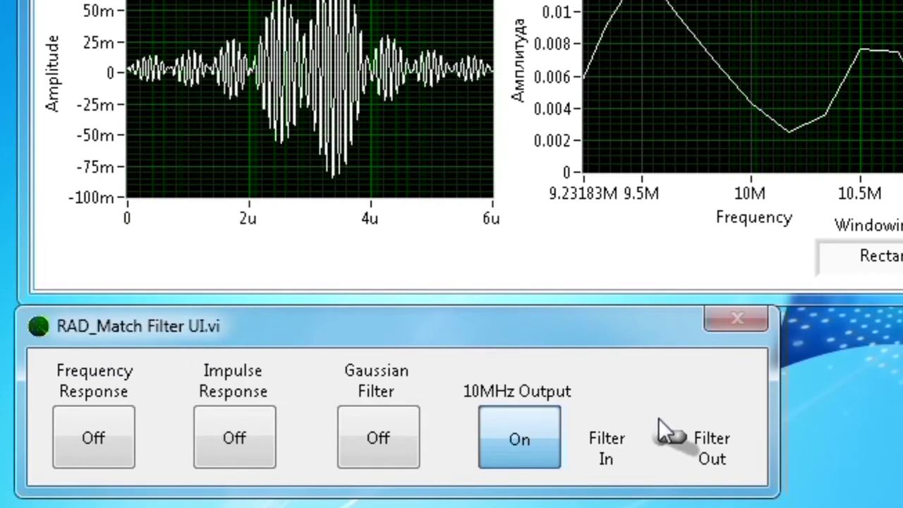
- Switch the matched filter signal to Filter In and set the function generator to 1 object with zero delay between signals
click(660, 441)
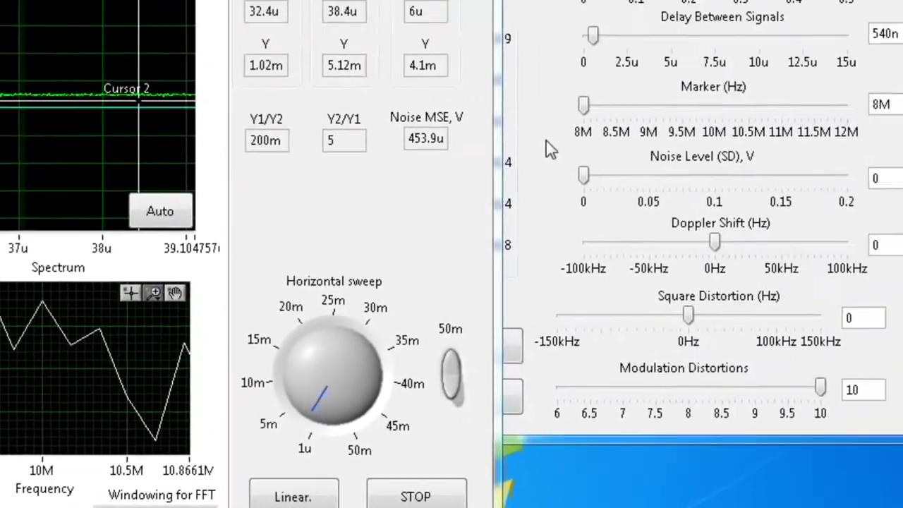
click(547, 141)
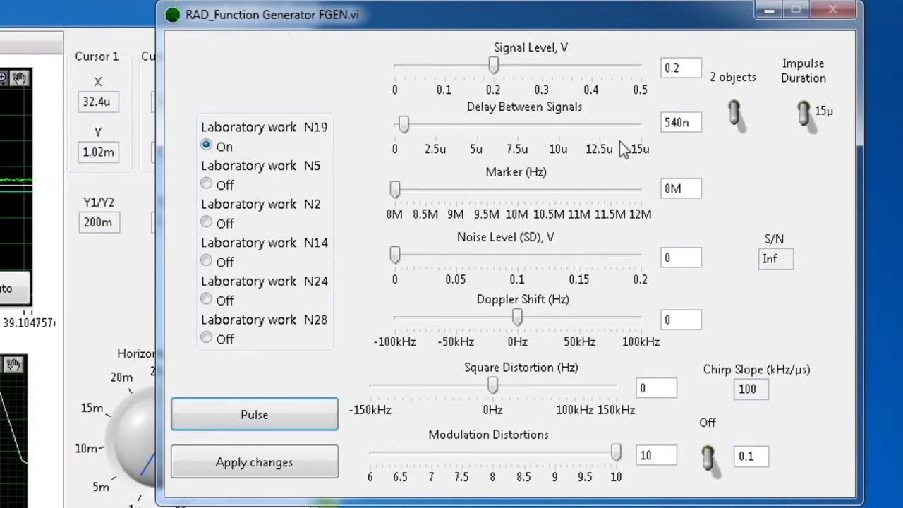
click(735, 114)
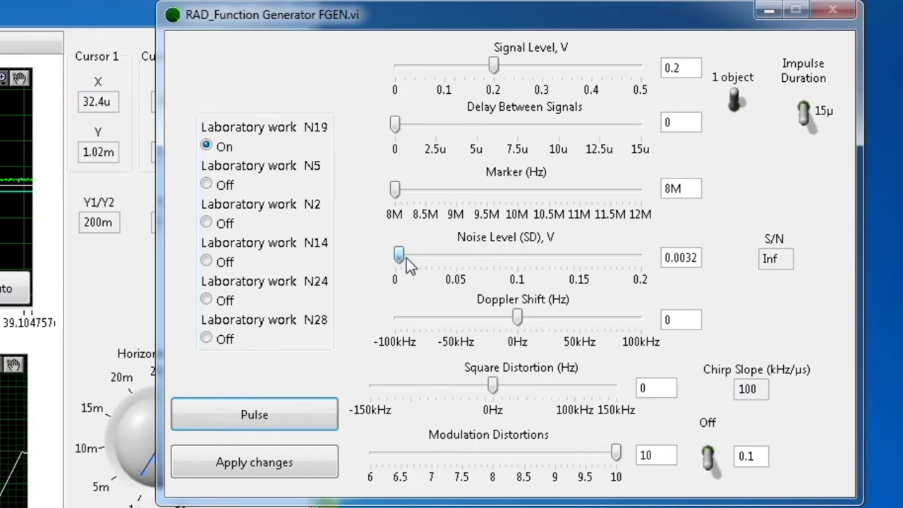
- Set the generator's noise level (SD) to 0.2 V, apply the changes and return to the scope
drag(580, 260, 666, 269)
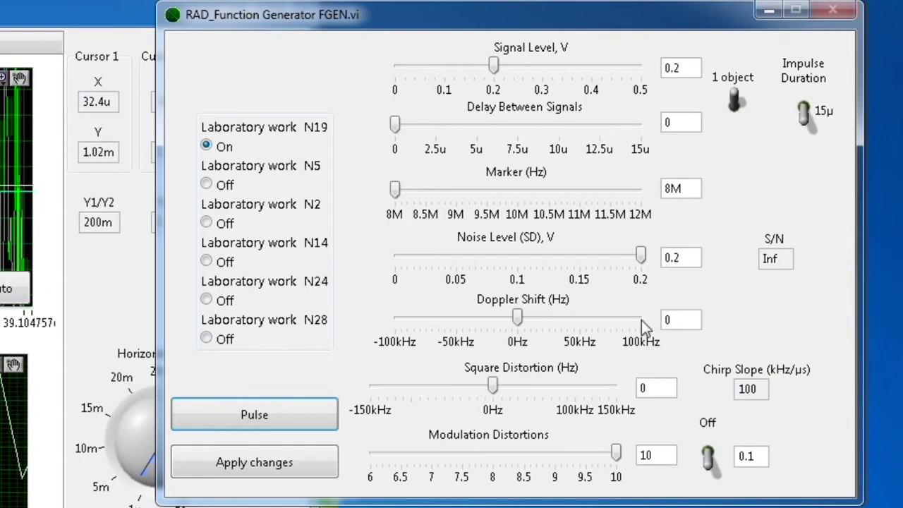
click(314, 460)
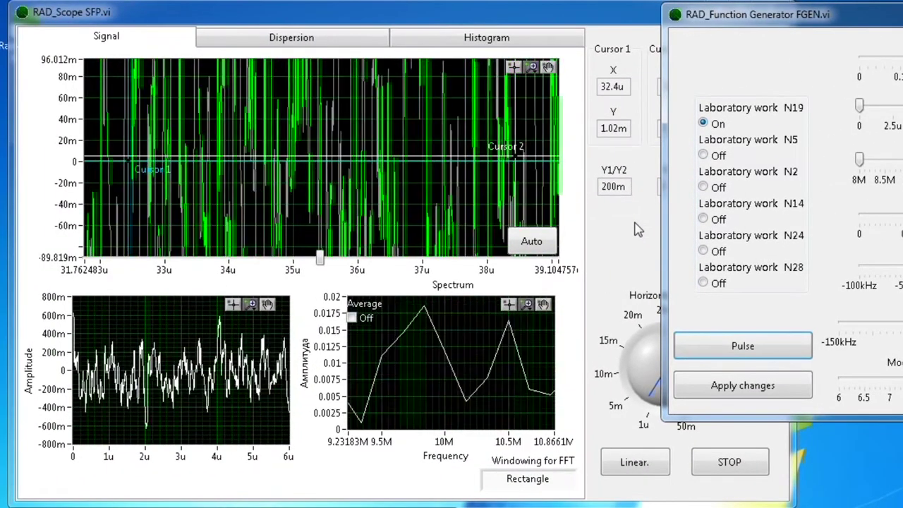
click(638, 229)
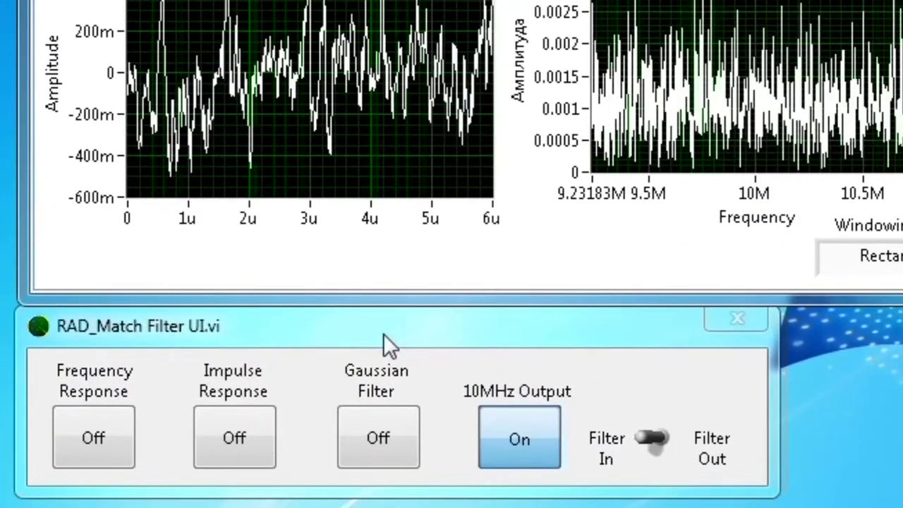
- Compare the noise at Filter Out with Filter In, ending on Filter In, and turn on the Gaussian filter
click(331, 359)
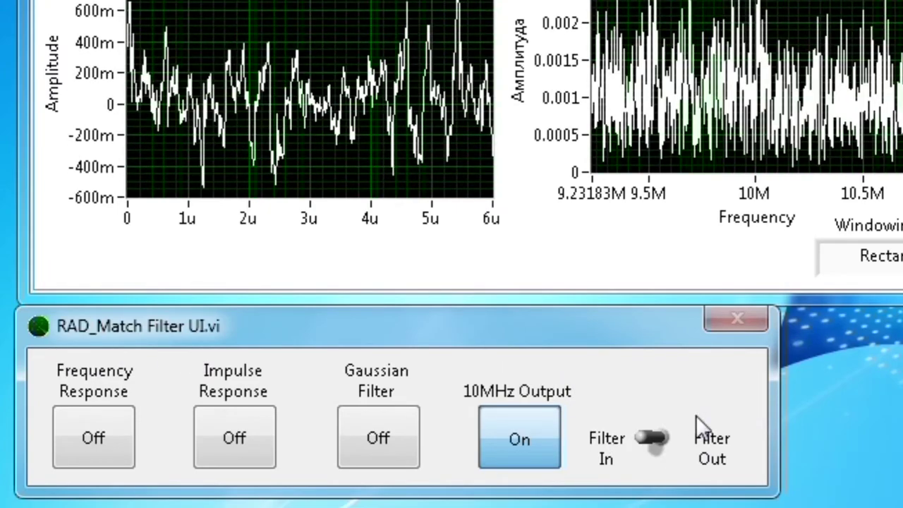
click(657, 442)
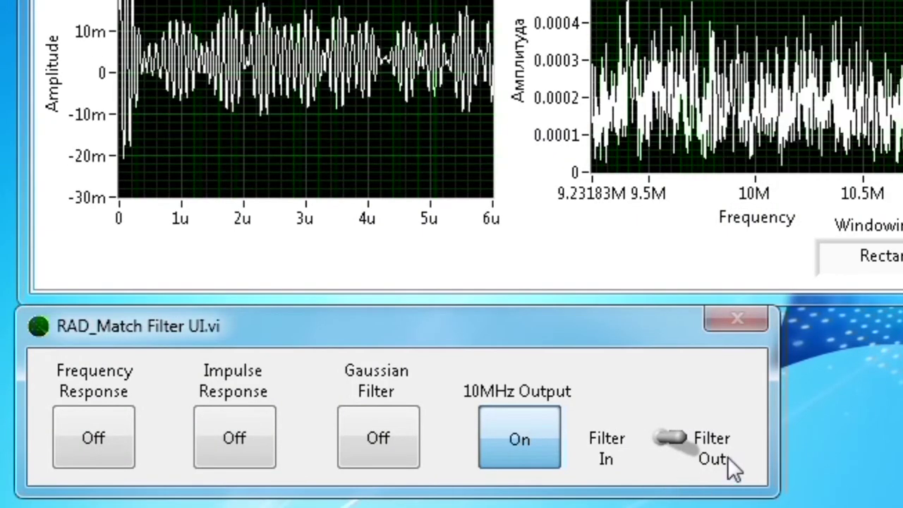
click(652, 438)
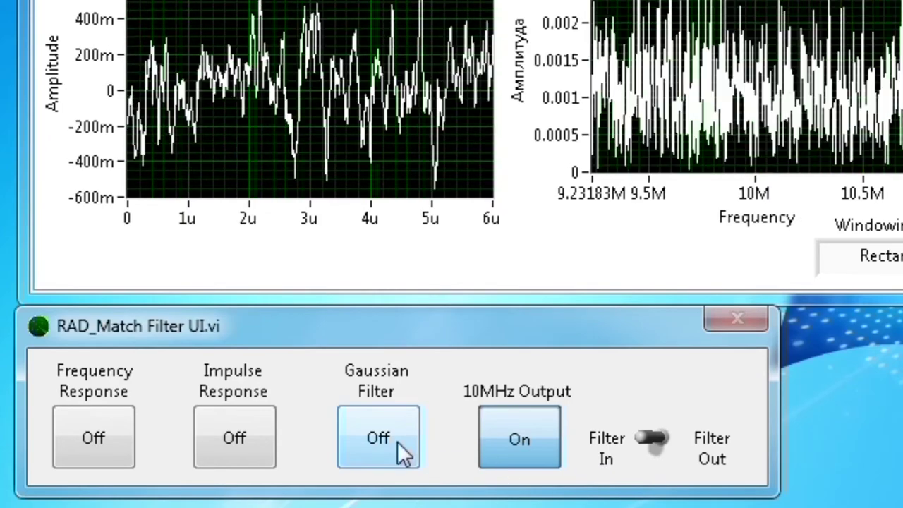
click(398, 443)
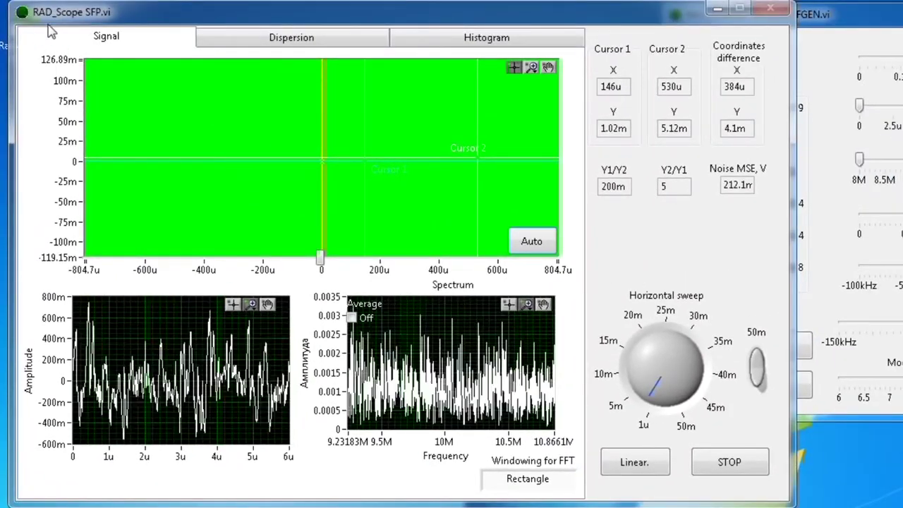
- Auto-scale the signal graph for the filter input noise, switch to Filter Out and auto-scale the graph again
click(534, 243)
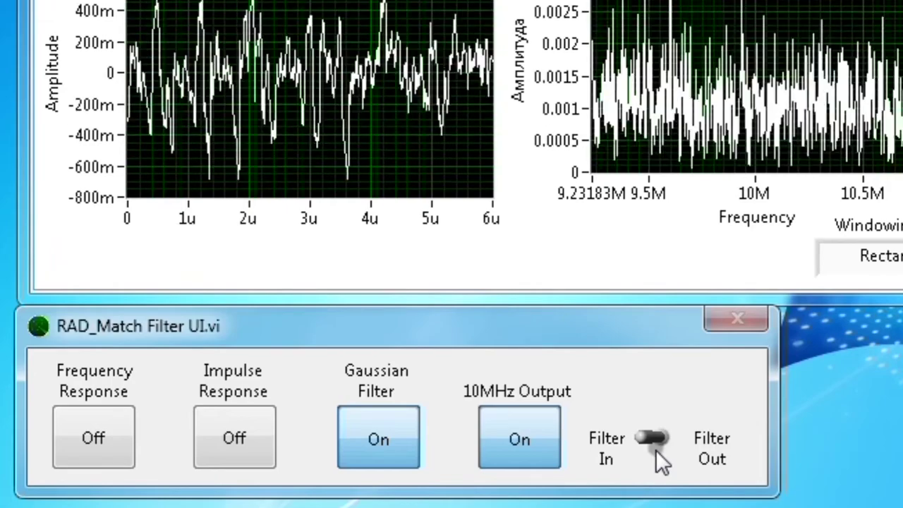
click(656, 449)
click(629, 282)
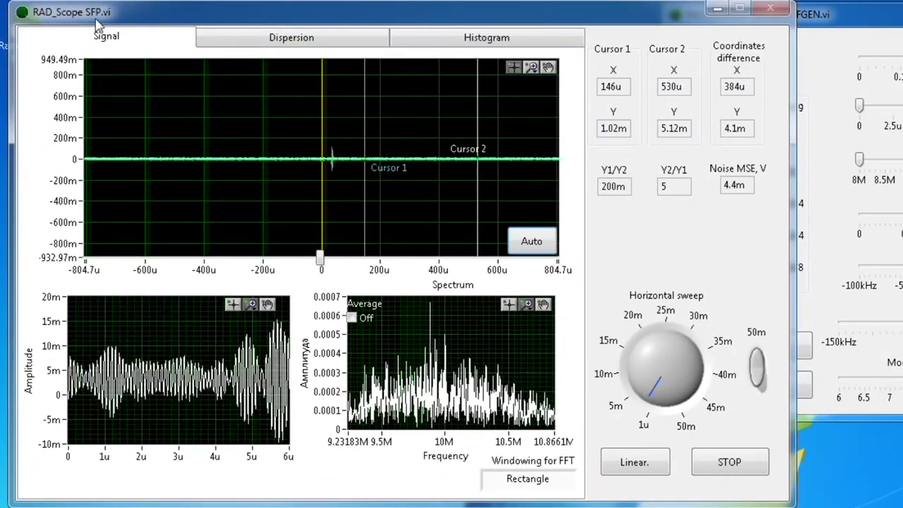
click(543, 249)
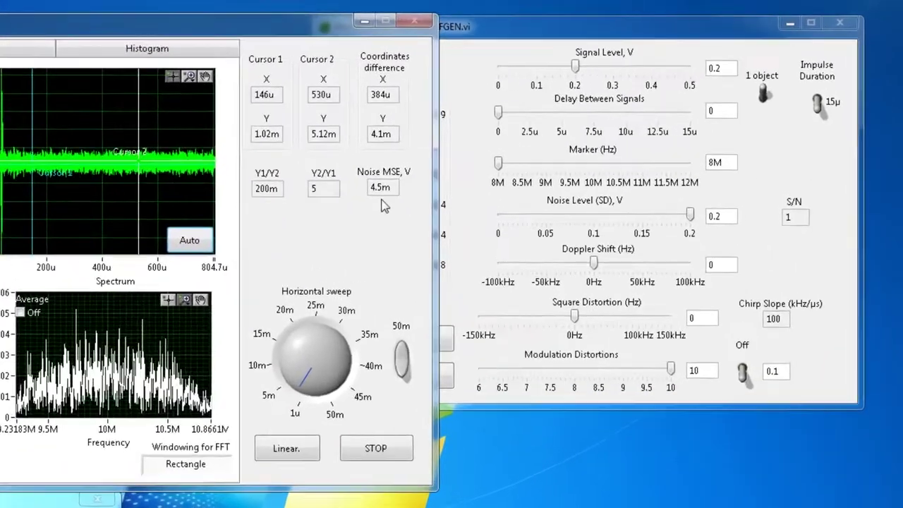
- Set the generator's noise level (SD) to 0 V and impulse duration to 30µ, and apply the changes
click(580, 149)
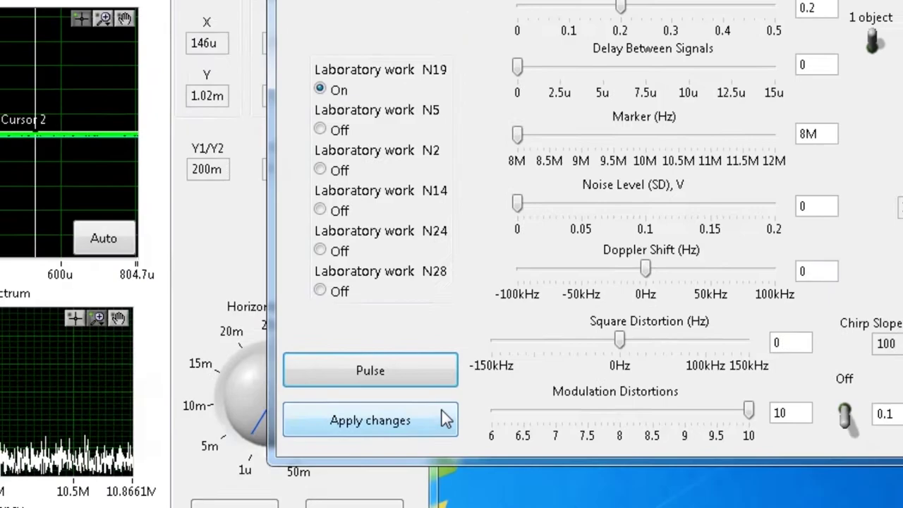
click(333, 462)
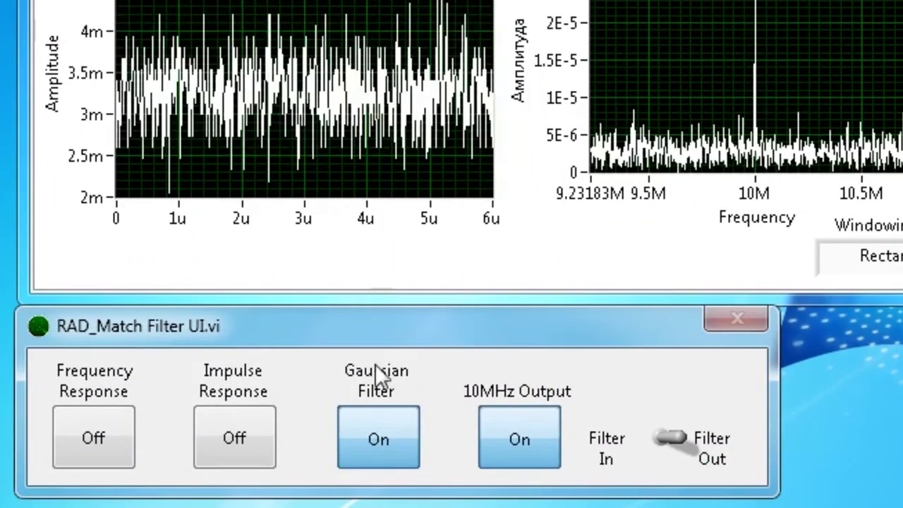
- Turn off the 10MHz output and the Gaussian filter and auto-scale the scope's signal graph
click(517, 441)
click(410, 440)
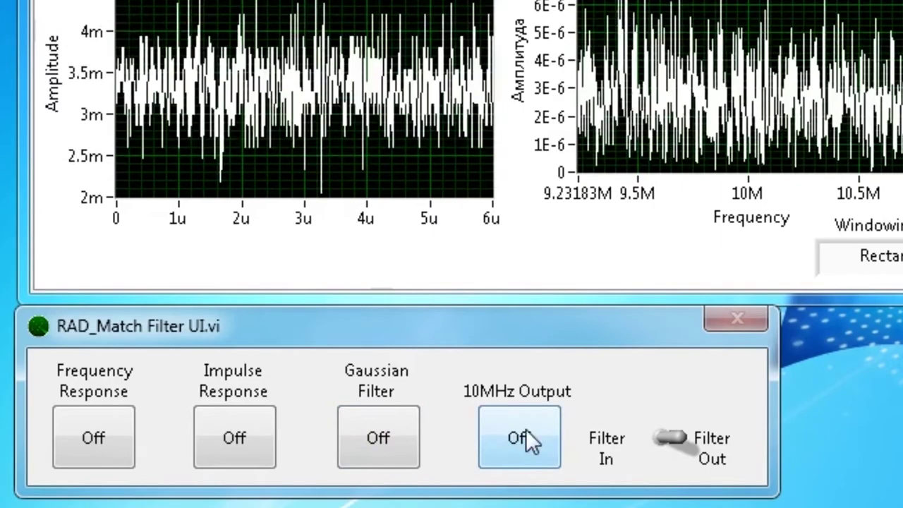
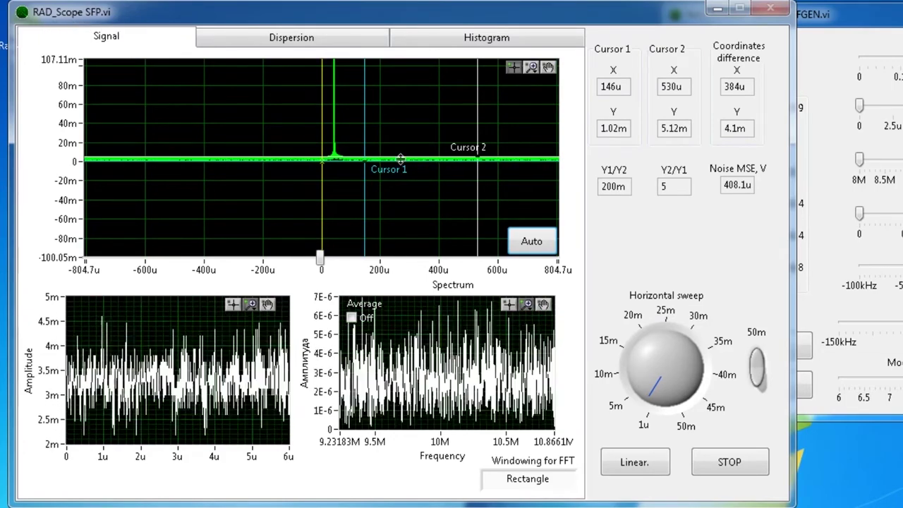
click(543, 252)
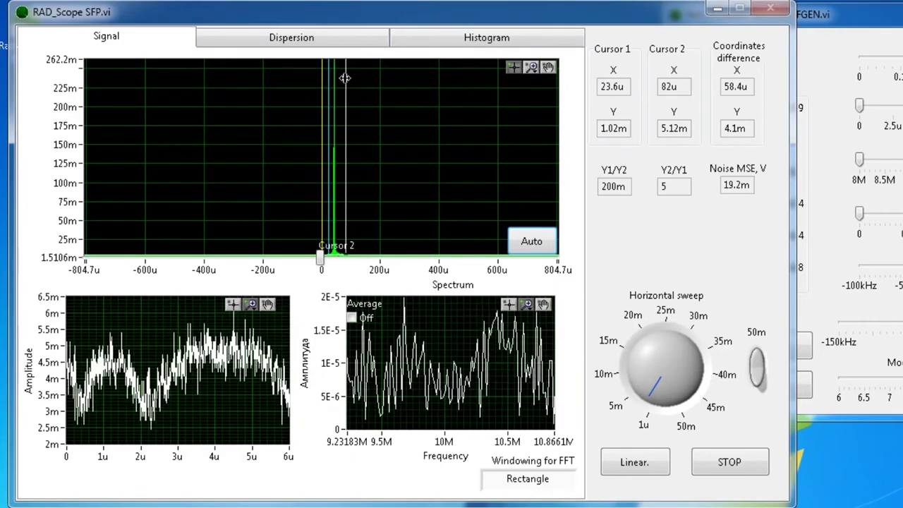
- Narrow the cursors to about 36.2u and 50.6u around the compressed pulse and zoom the signal graph to about 31.04u–54.95u
click(531, 67)
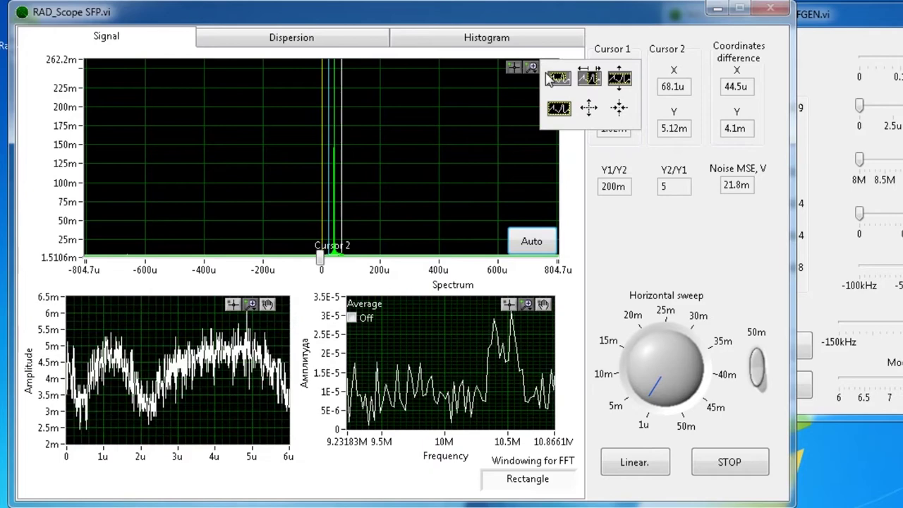
click(599, 79)
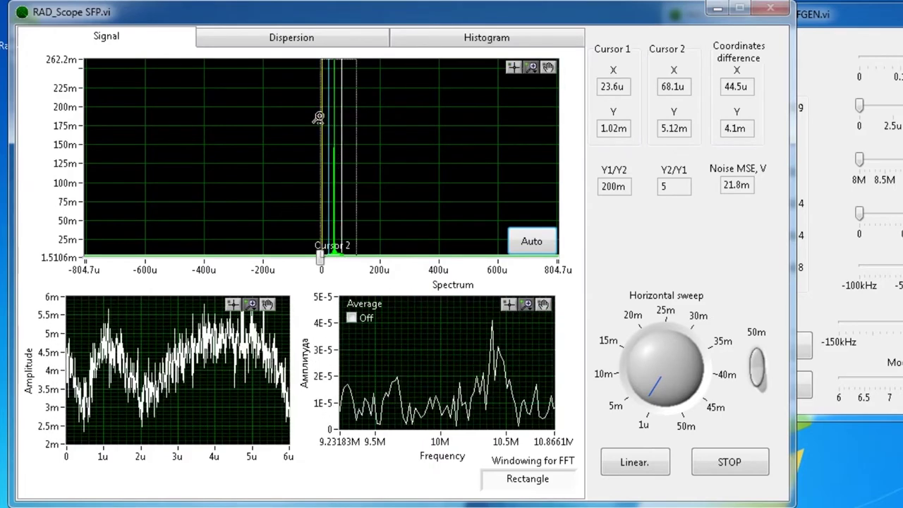
drag(312, 118, 308, 121)
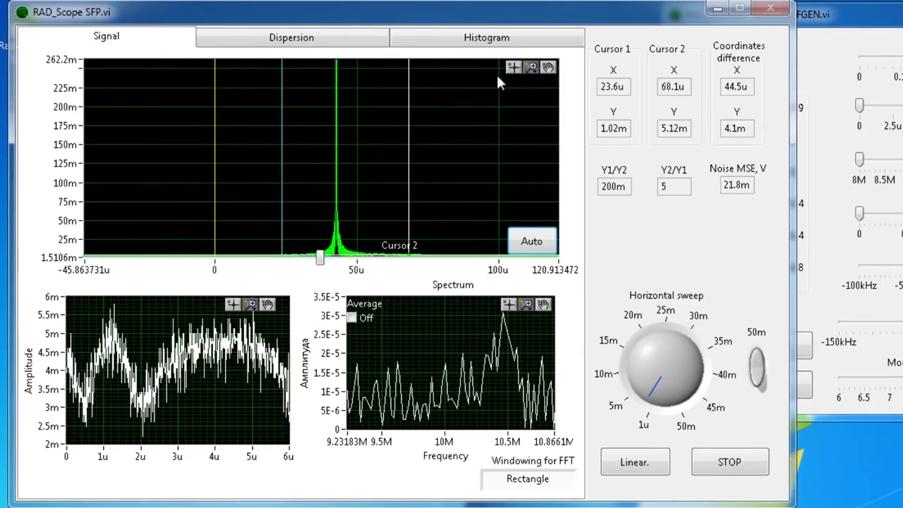
drag(413, 102, 358, 116)
drag(284, 89, 317, 89)
click(532, 67)
click(595, 79)
drag(369, 106, 301, 101)
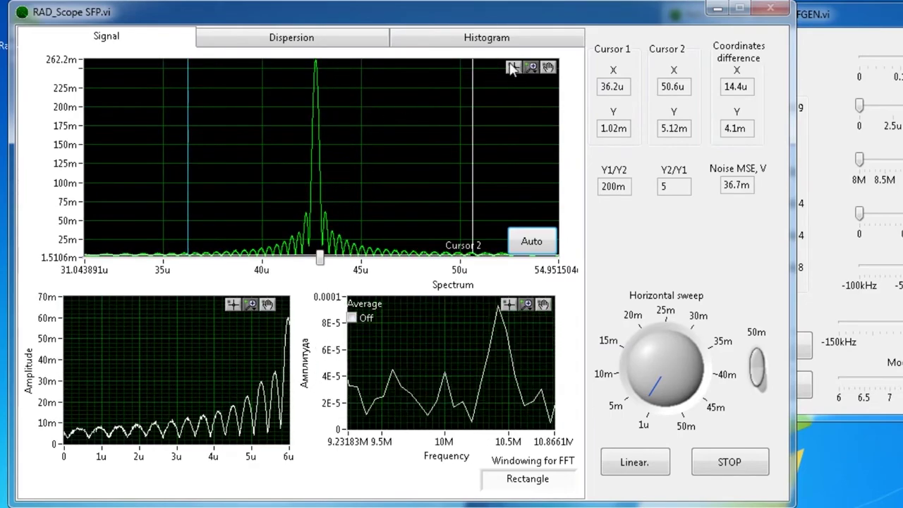
- Move the cursors to about 40.9u and 44.8u, zoom the signal graph to about 38.81u–46.53u and fit the amplitude graph to its data
drag(473, 89, 358, 100)
drag(188, 84, 280, 80)
click(532, 66)
click(589, 77)
drag(390, 151, 238, 135)
click(260, 309)
click(268, 346)
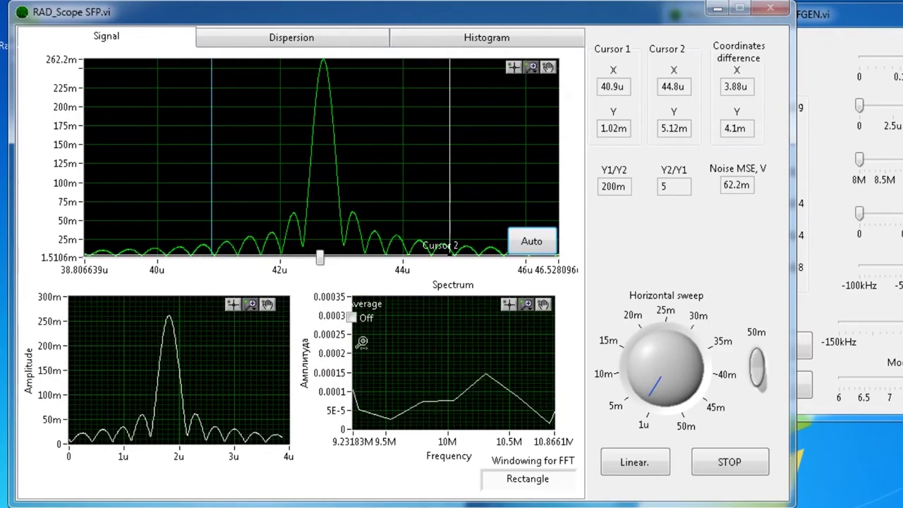
- Set the generator's square distortion to 45000 Hz, apply the changes and return to the scope
click(832, 267)
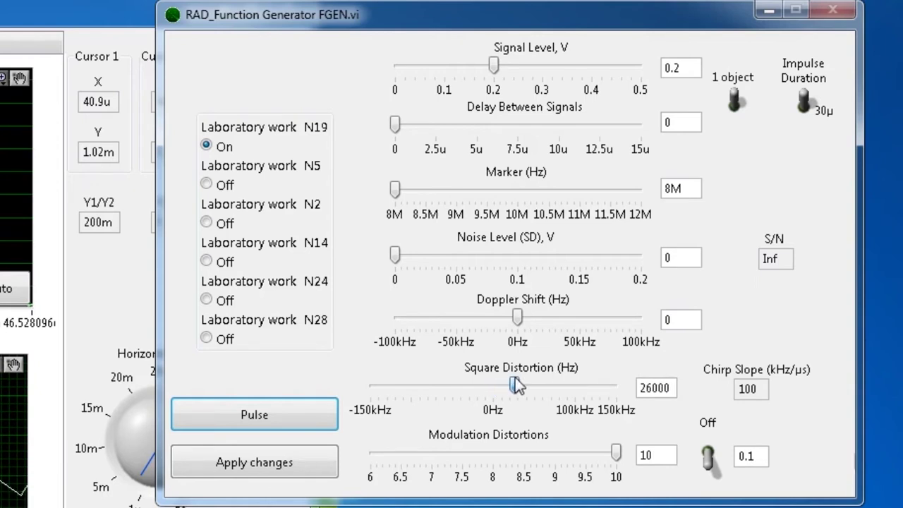
mouse_move(519, 381)
mouse_down()
mouse_move(534, 375)
mouse_move(530, 382)
mouse_up()
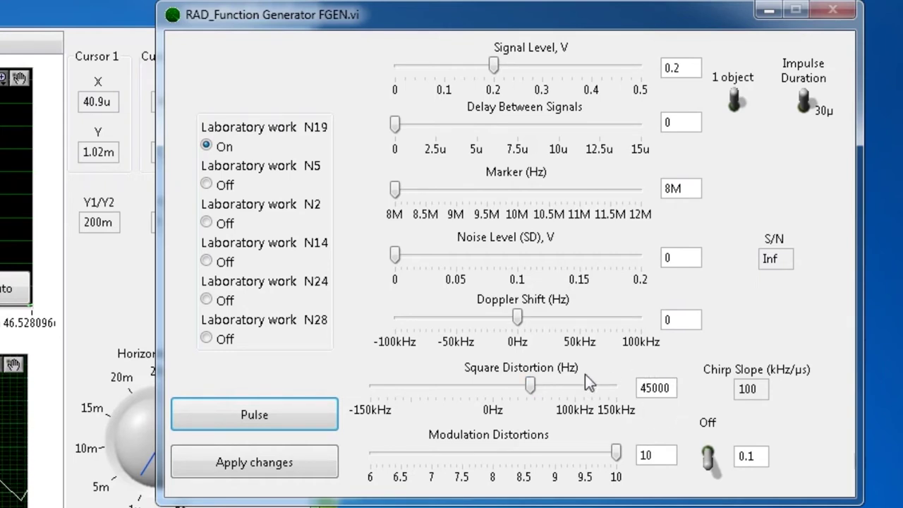
click(316, 466)
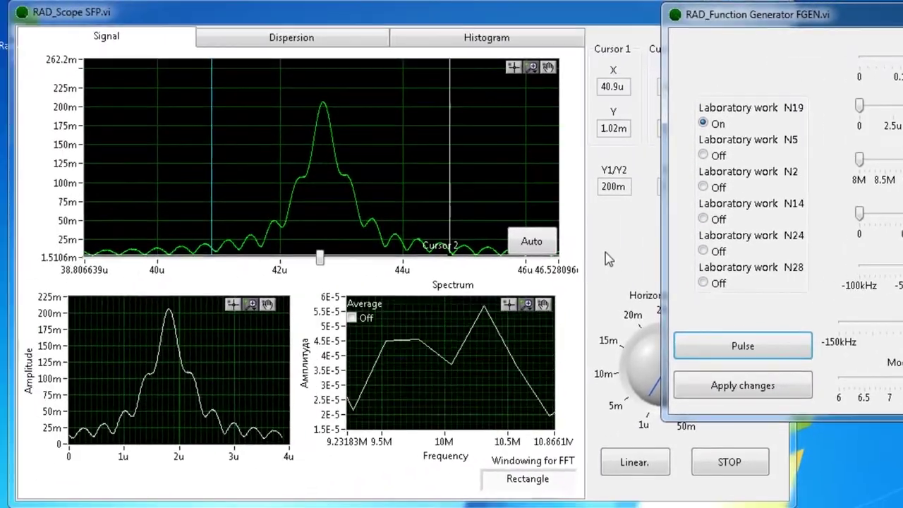
click(462, 231)
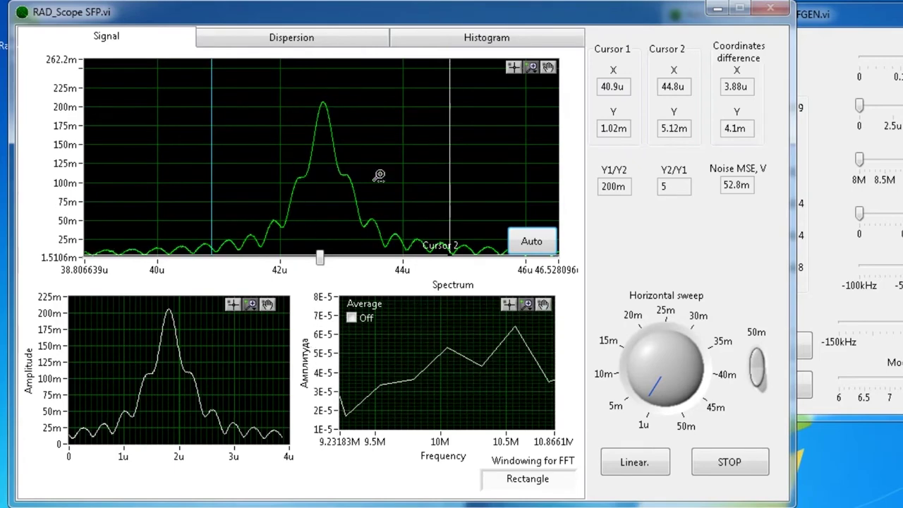
- Move the cursors to about 41.5u and 43.9u around the distorted pulse and fit the amplitude graph to its data
click(532, 67)
drag(453, 81, 398, 82)
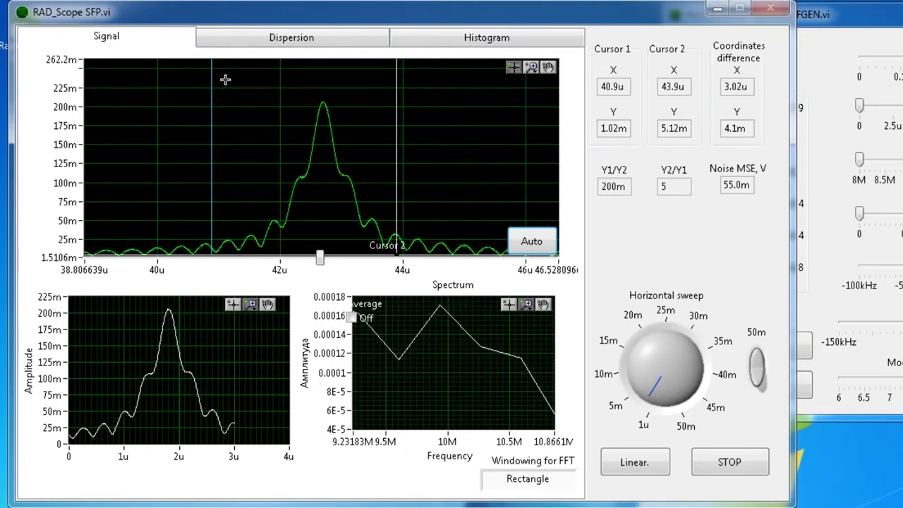
drag(212, 81, 251, 81)
click(250, 304)
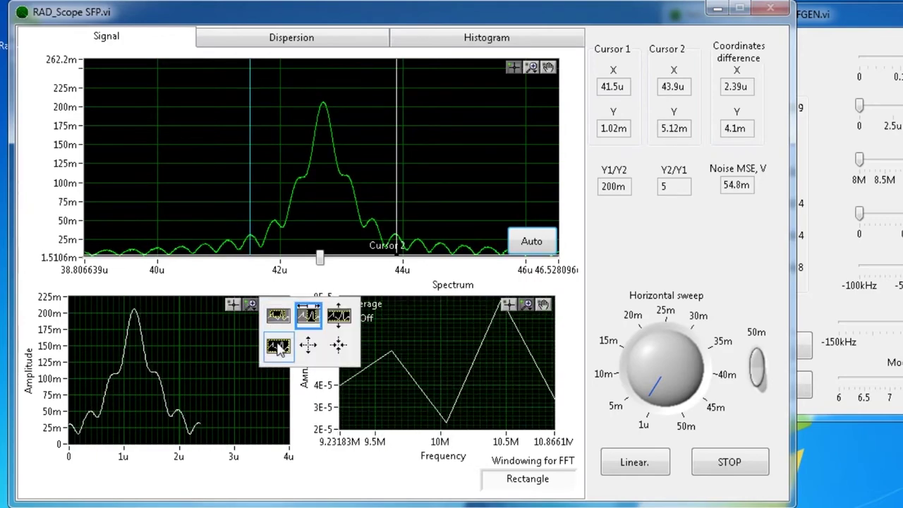
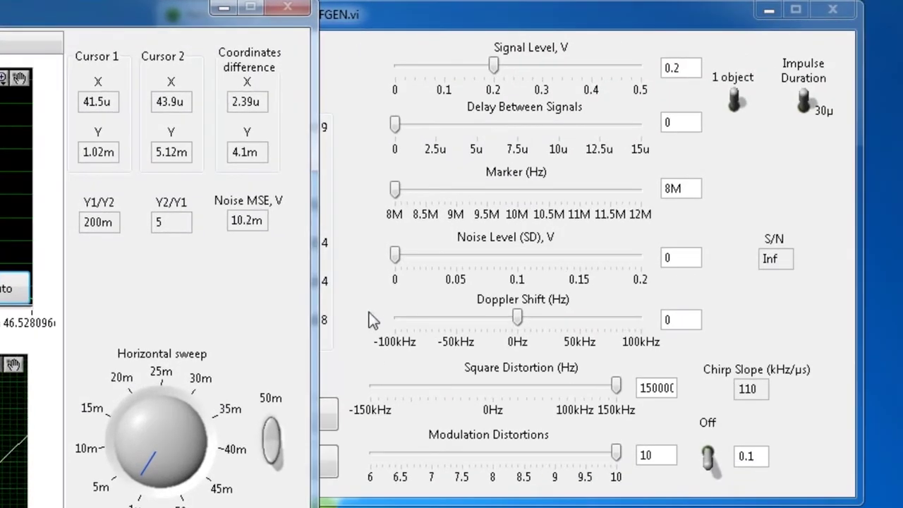
- Set the generator's square distortion to -150 kHz, apply the changes and return to the scope
click(837, 266)
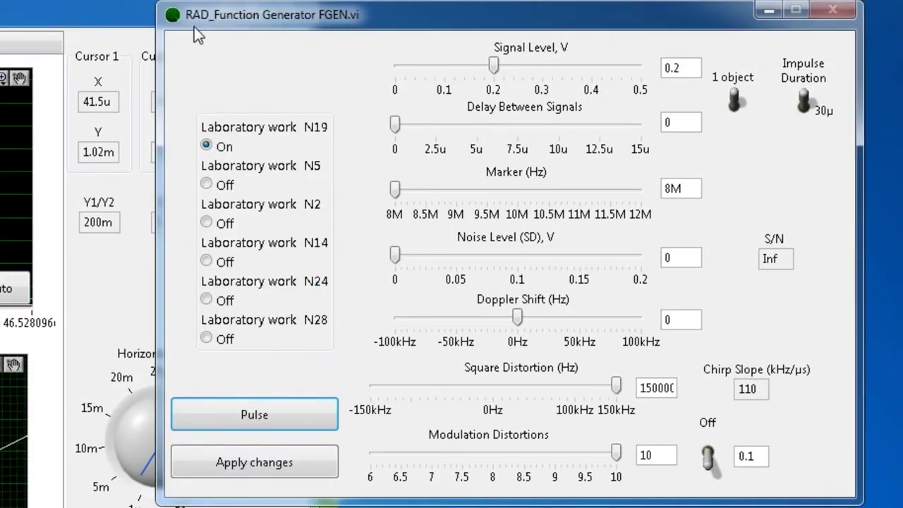
drag(618, 387, 357, 393)
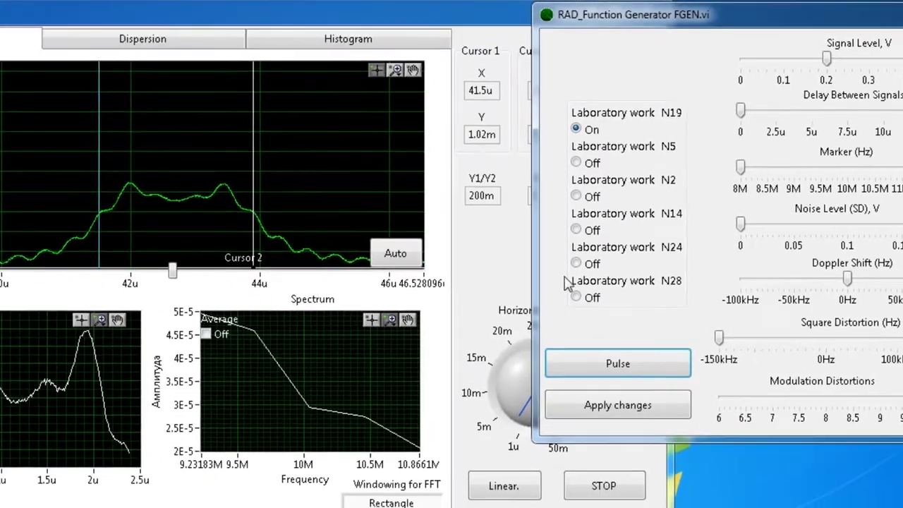
click(139, 51)
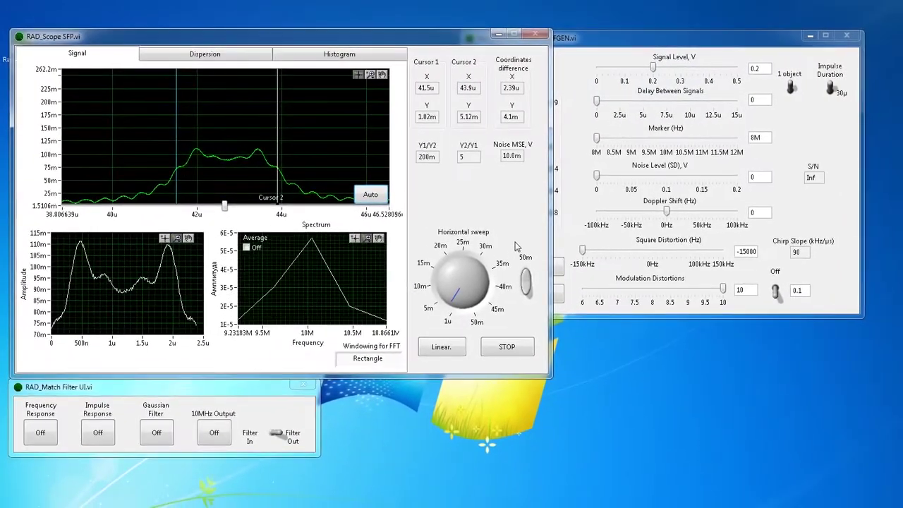
- Reset the square distortion to 0, turn on the modulation distortions, apply the changes and return to the scope
click(588, 226)
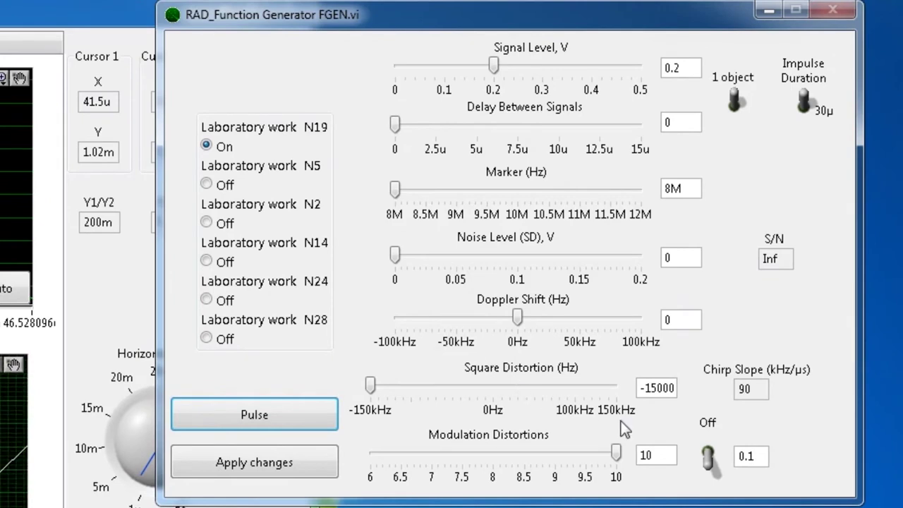
double_click(660, 396)
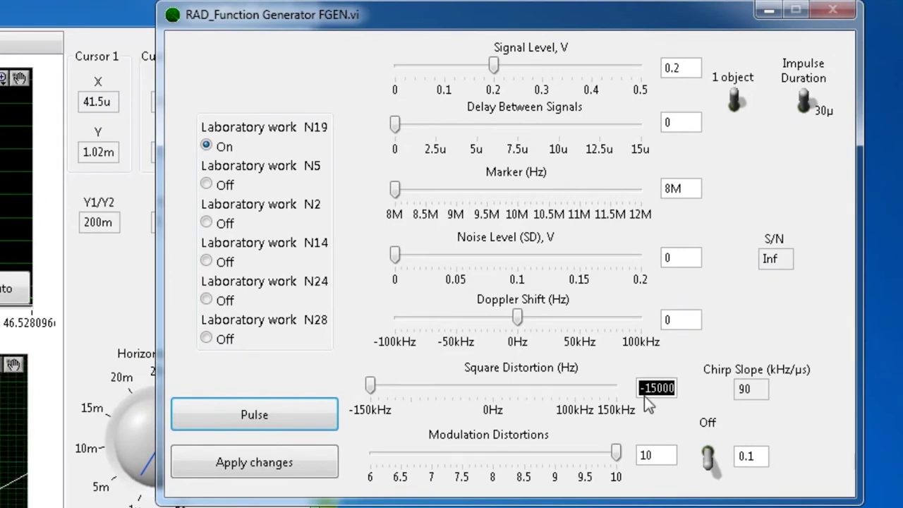
text(0)
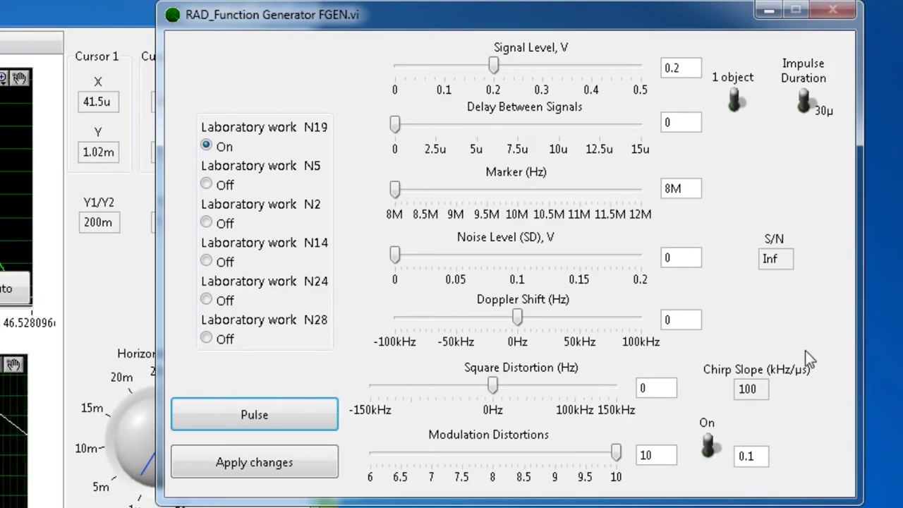
click(329, 471)
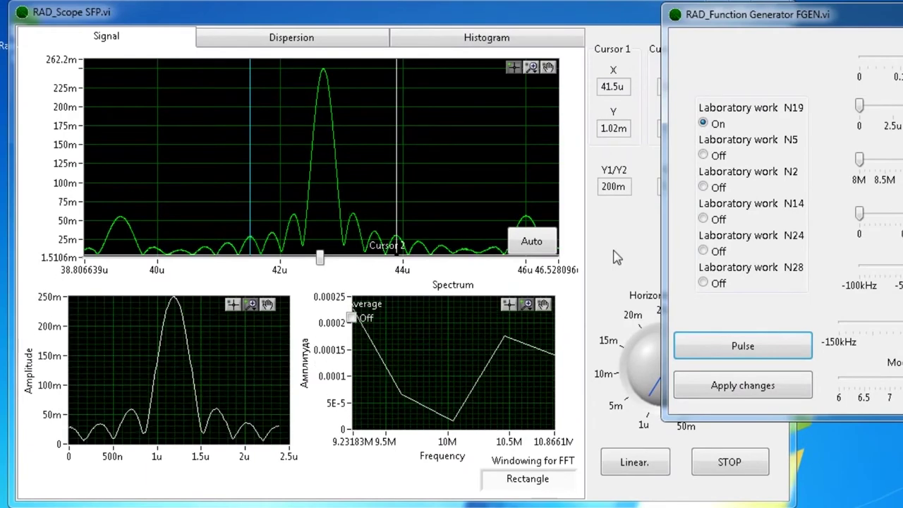
click(613, 258)
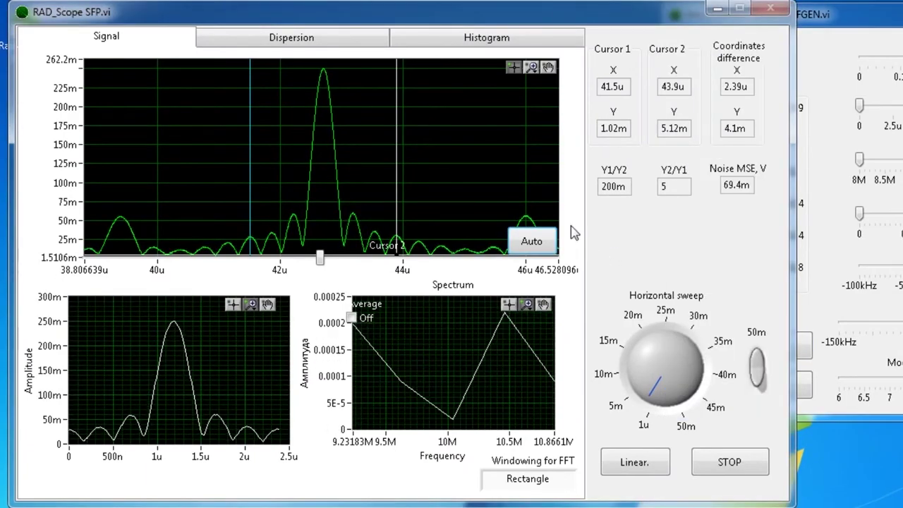
- Fit the signal graph to its full time range and zoom it to about 37.76u–47.78u around the pulse
click(535, 70)
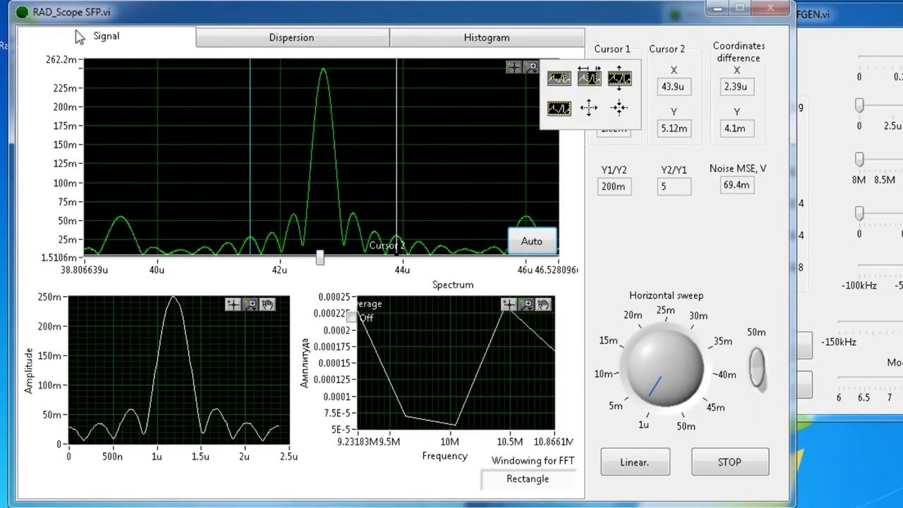
click(552, 111)
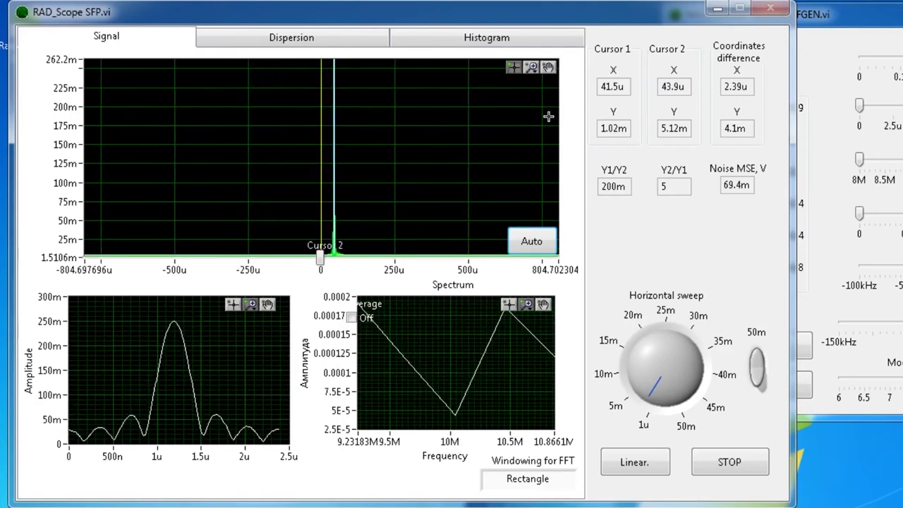
click(535, 66)
click(589, 83)
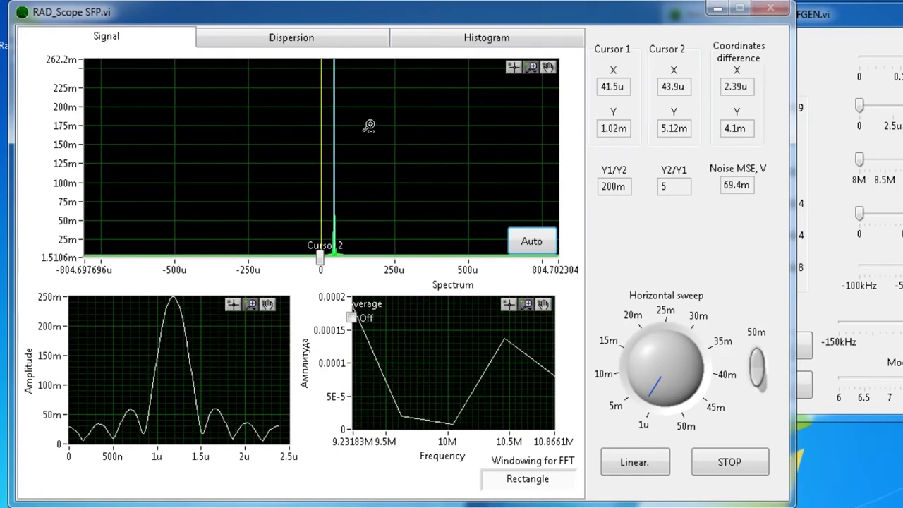
drag(363, 127, 343, 127)
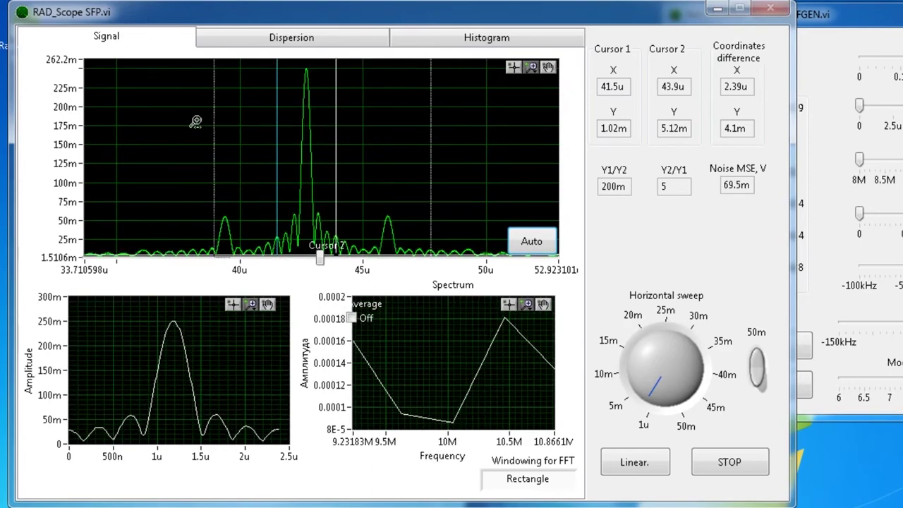
drag(196, 121, 425, 121)
- Move the cursors to about 38.7u and 46.5u outside the outer side peaks and fit the amplitude graph to its data
click(514, 67)
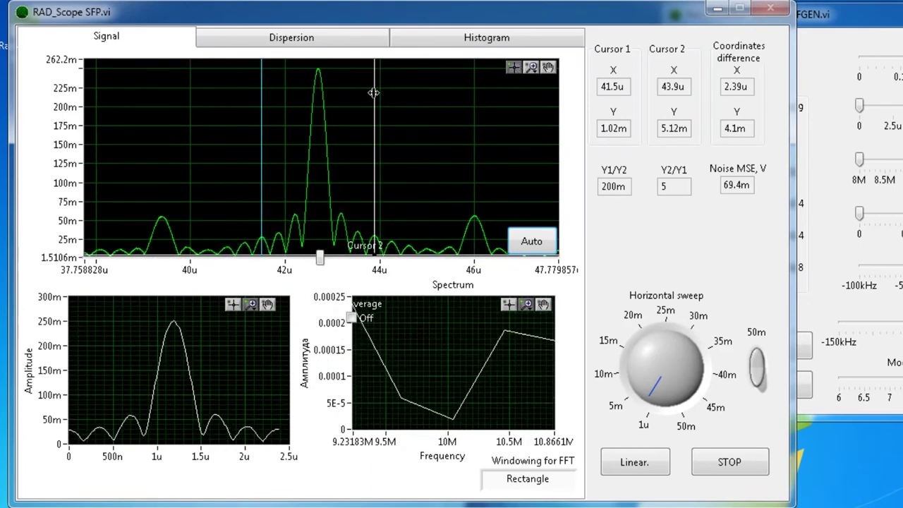
drag(374, 93, 498, 113)
drag(262, 89, 130, 97)
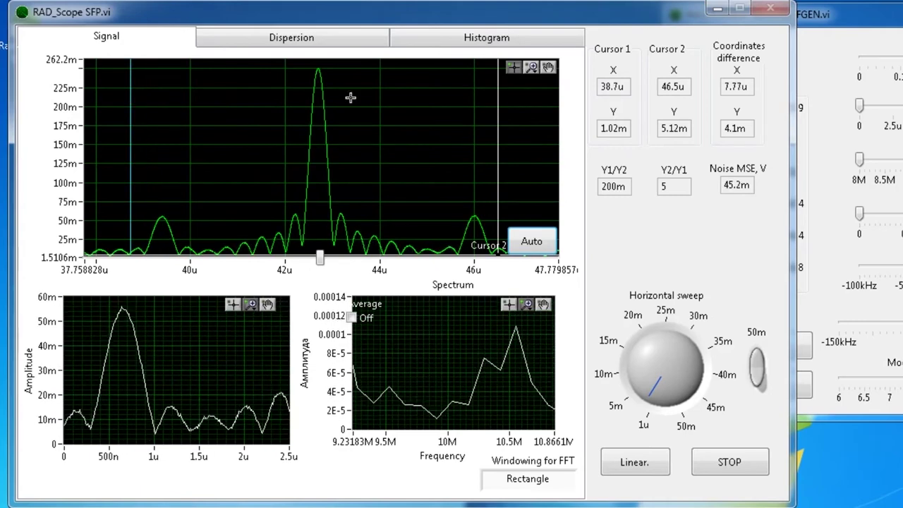
click(251, 304)
click(274, 344)
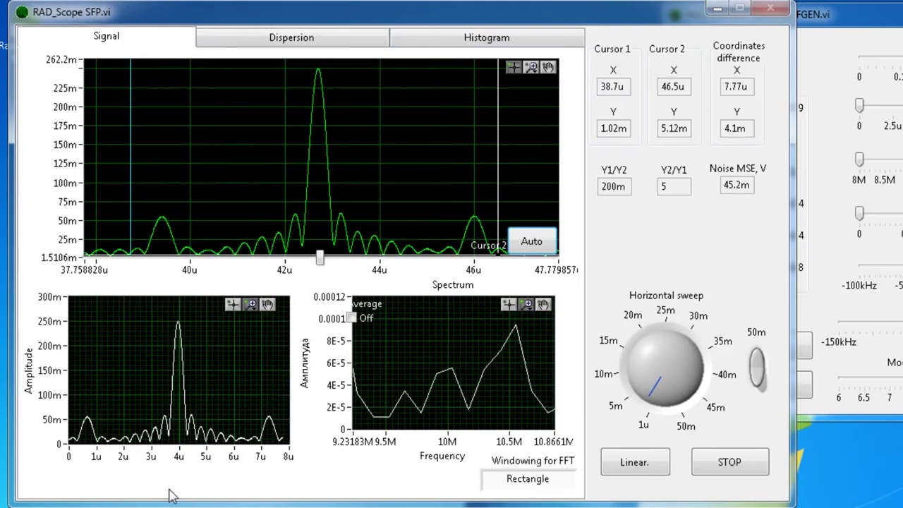
- Set the generator's modulation distortions to 8.5 and view the applied result on the scope, and repeat with a value of 6
click(834, 273)
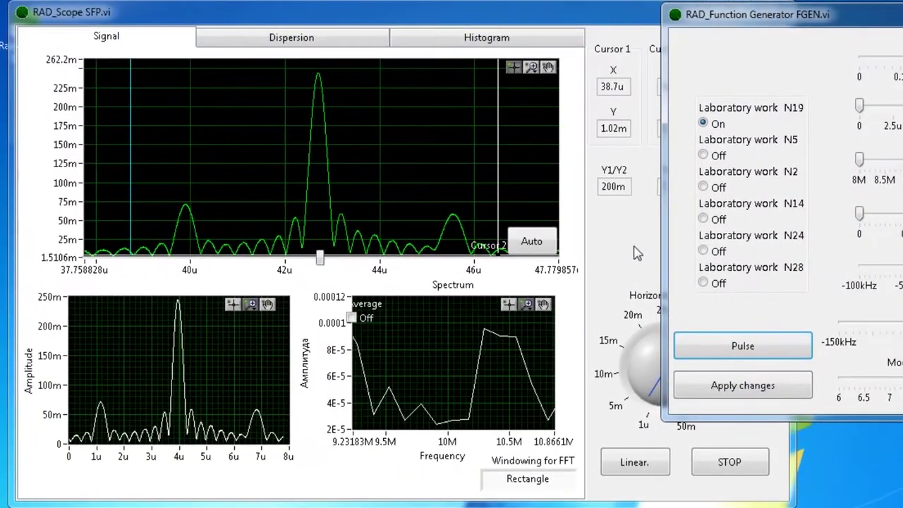
click(637, 253)
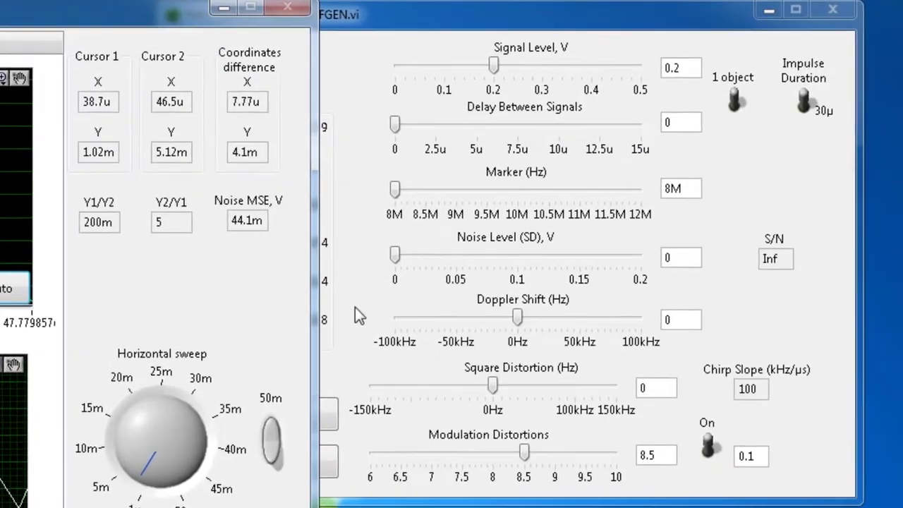
click(822, 264)
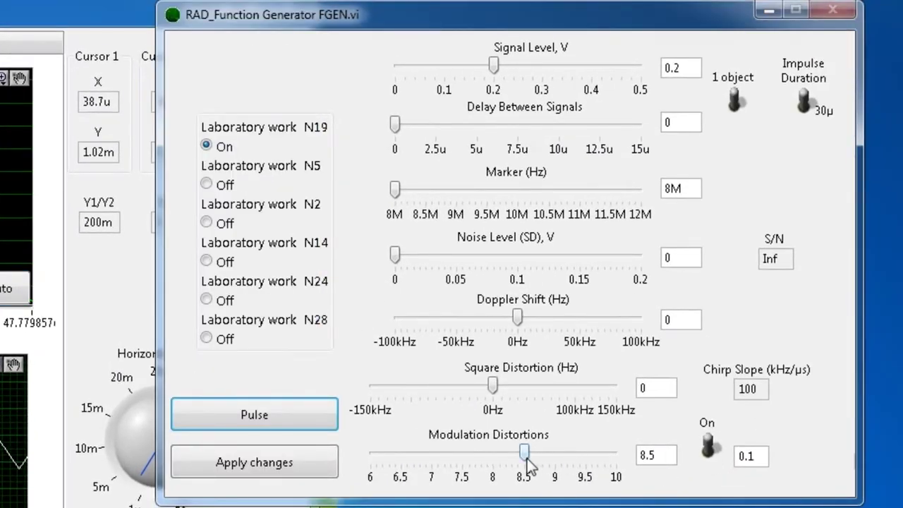
drag(394, 465, 370, 465)
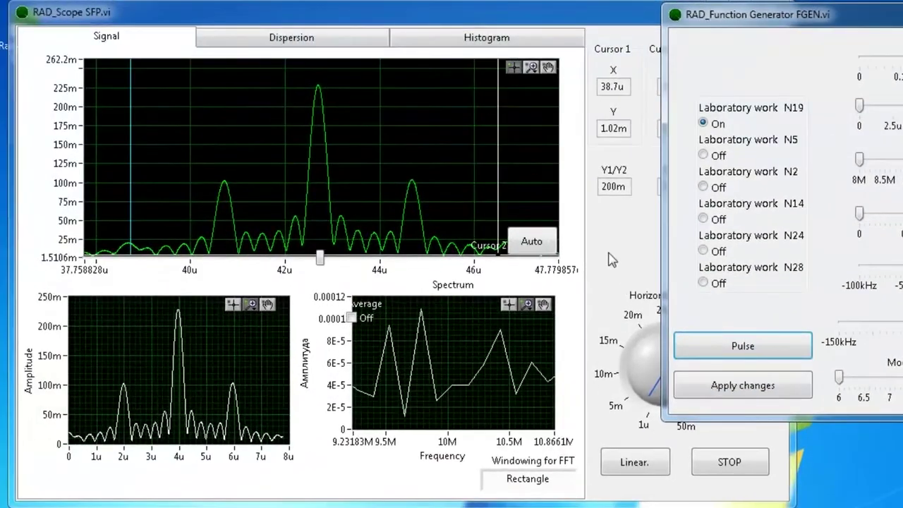
click(21, 34)
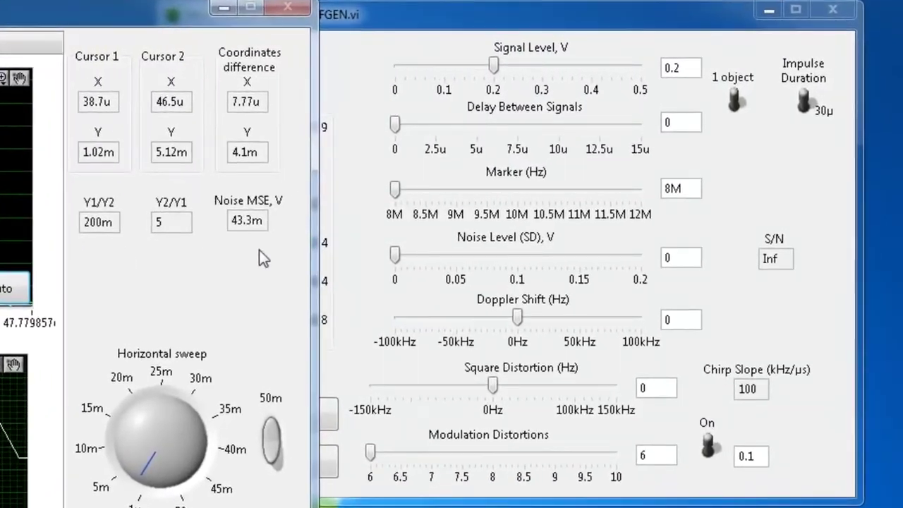
- Raise the modulation distortions value to 10, turn the modulation distortions off, and return to the scope with the changes applied
click(397, 34)
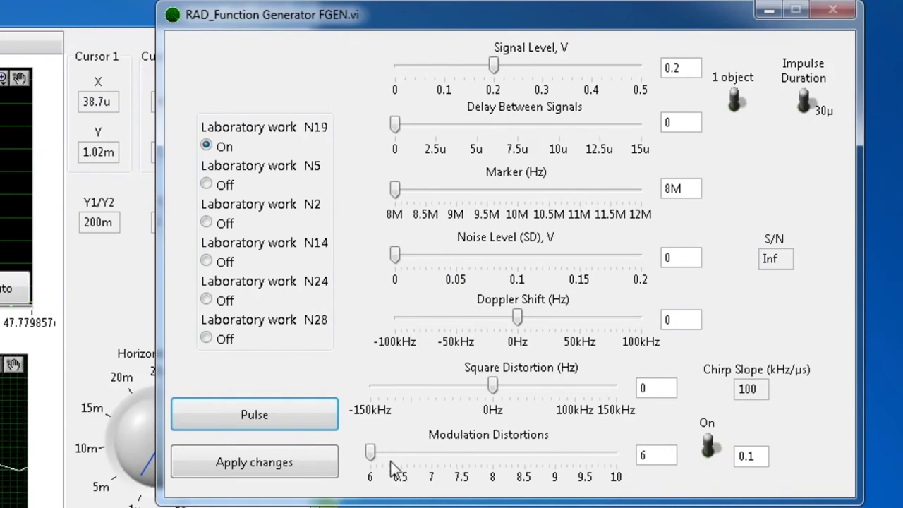
drag(371, 453, 629, 476)
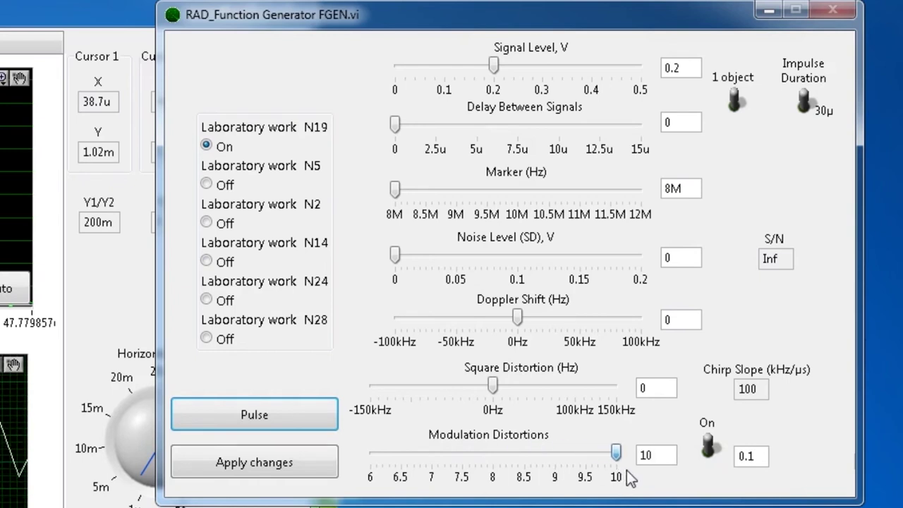
click(709, 452)
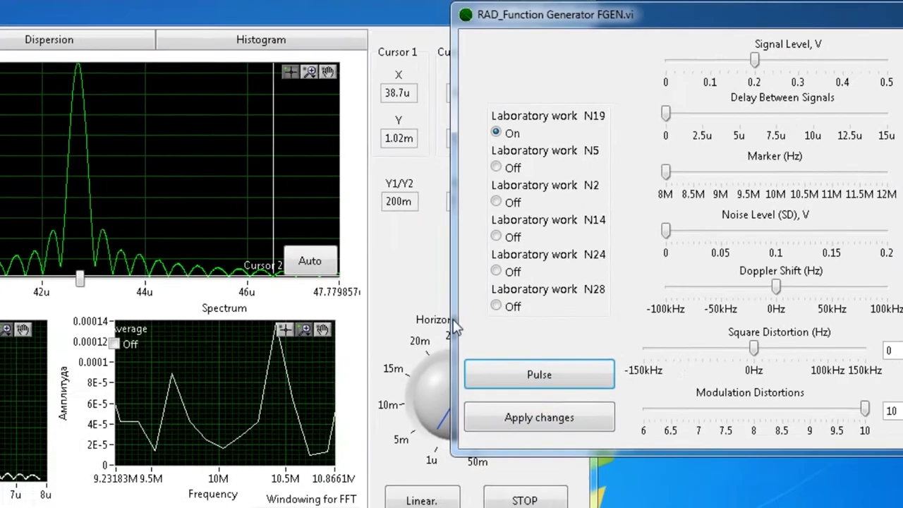
click(61, 24)
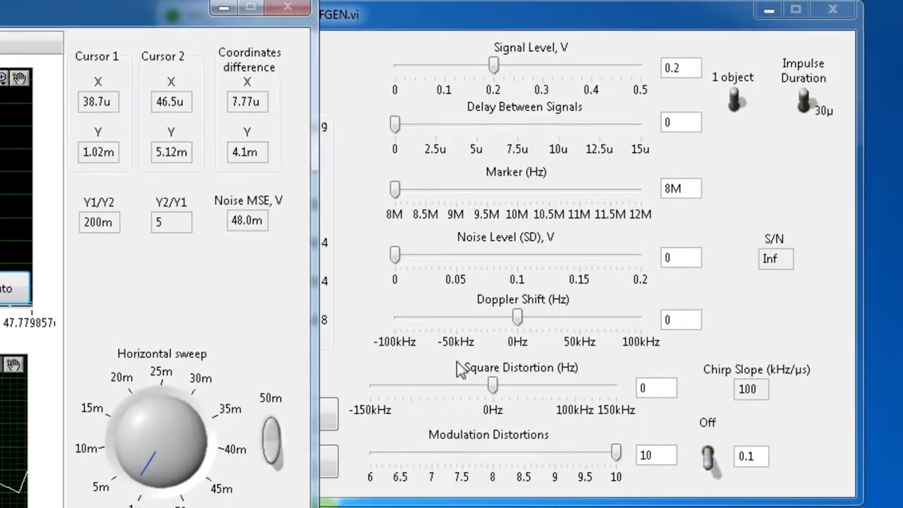
- Set the generator's Doppler shift to about 50 kHz, apply the changes and return to the scope
click(456, 361)
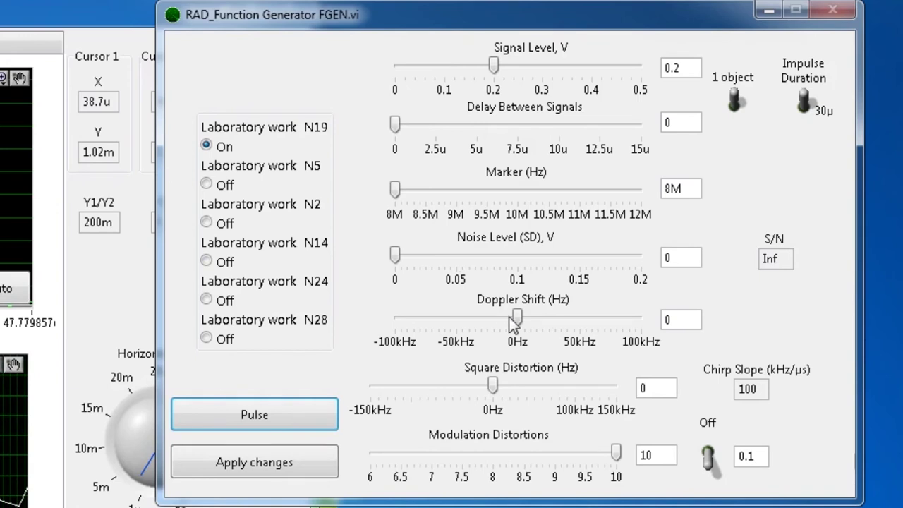
drag(518, 318, 582, 323)
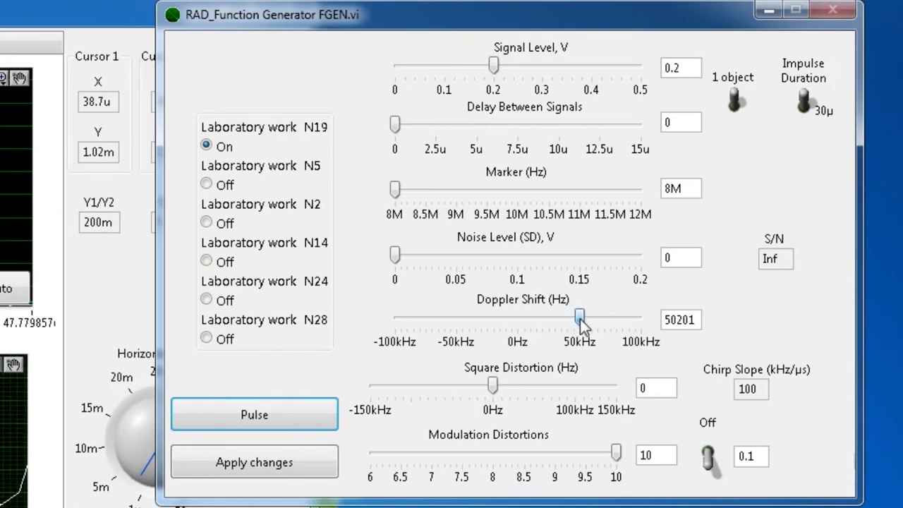
click(315, 460)
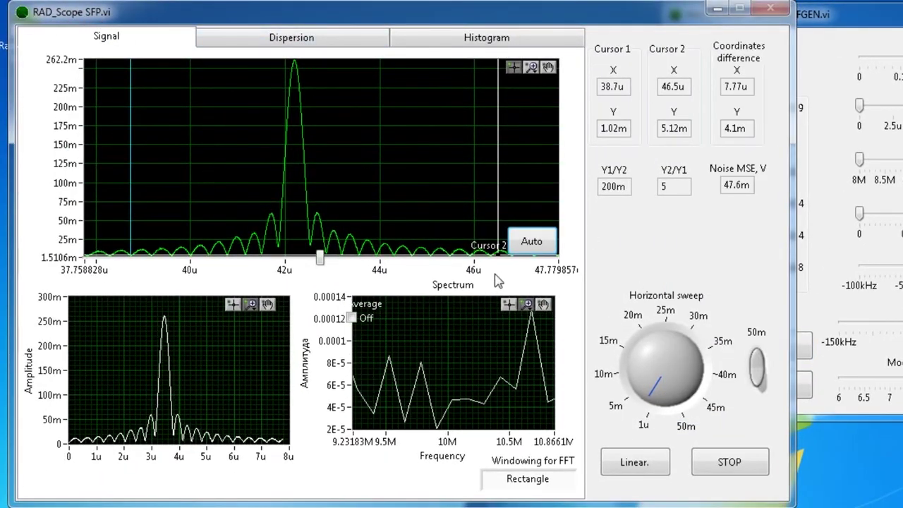
- Increase the Doppler shift to 100 kHz, apply the changes and return to the scope
click(868, 317)
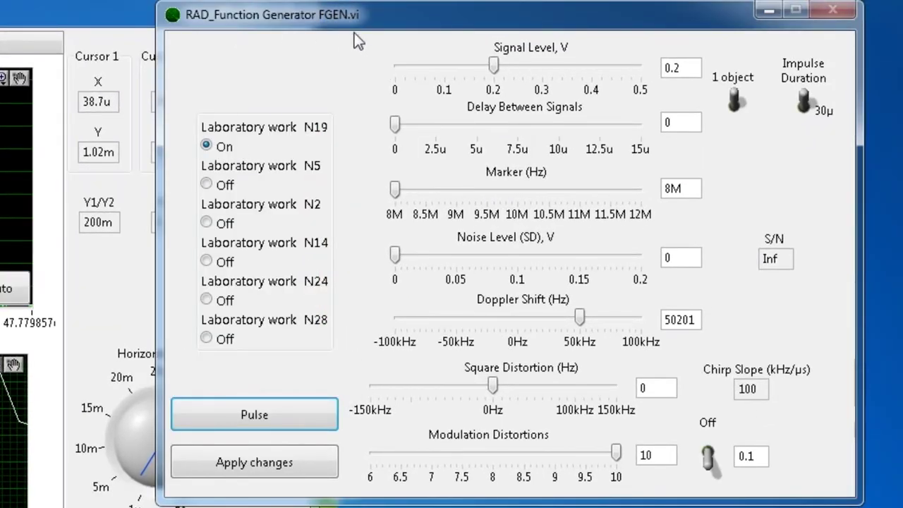
drag(579, 317, 641, 318)
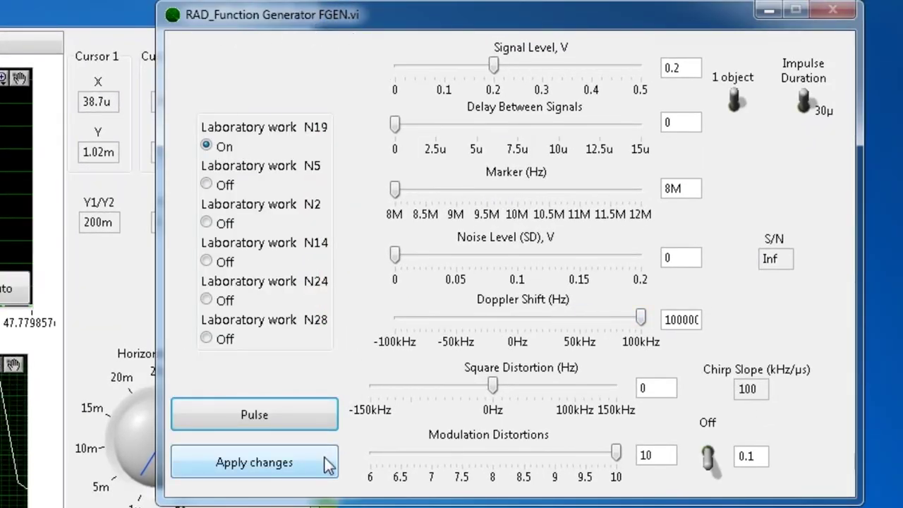
click(327, 463)
click(30, 238)
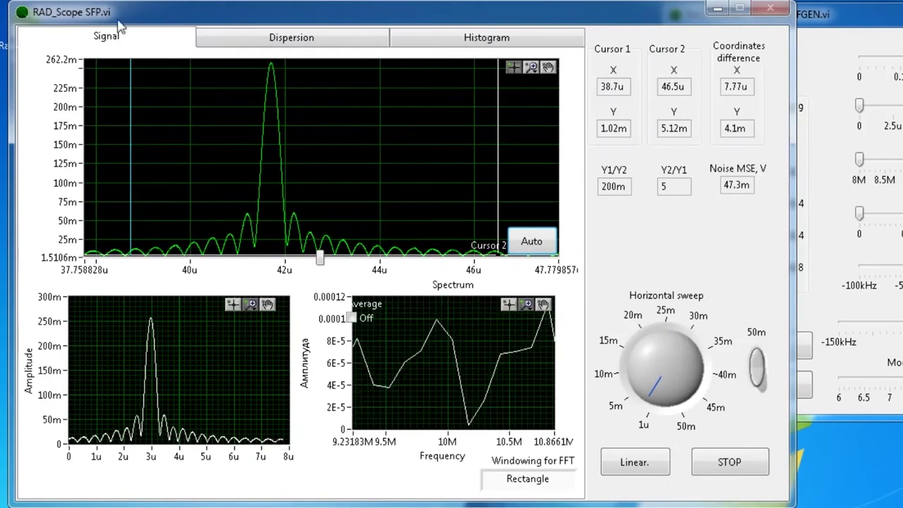